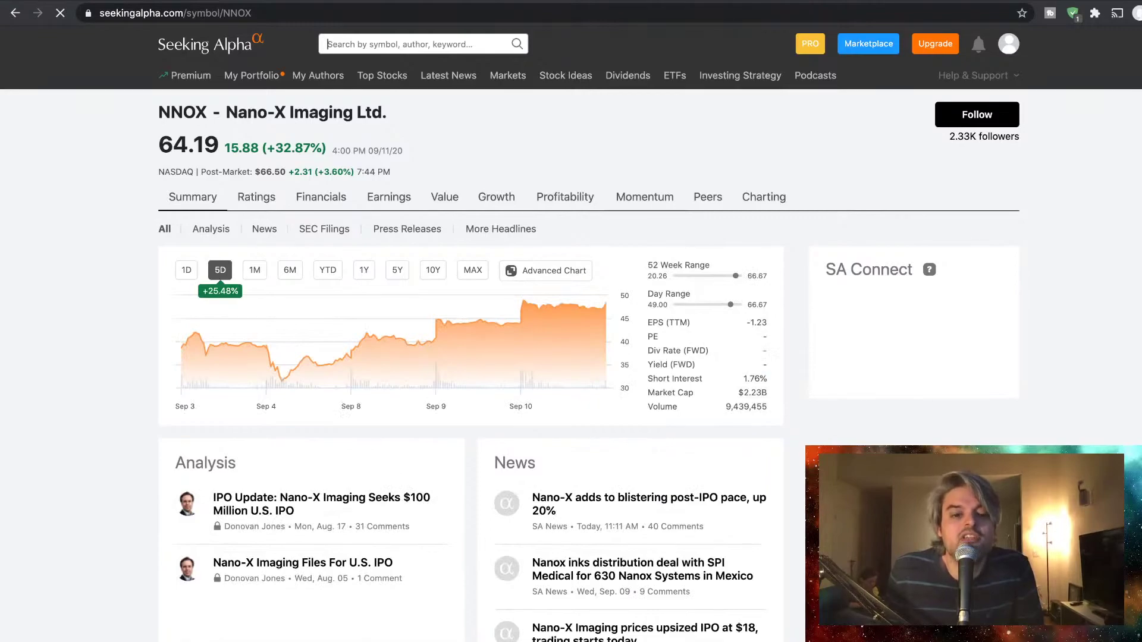
Step: Expand the full Nano-X Imaging description in the Company Profile section and read it
{"action": "scroll", "coordinate": [471, 351], "scroll_direction": "down", "scroll_amount": 13}
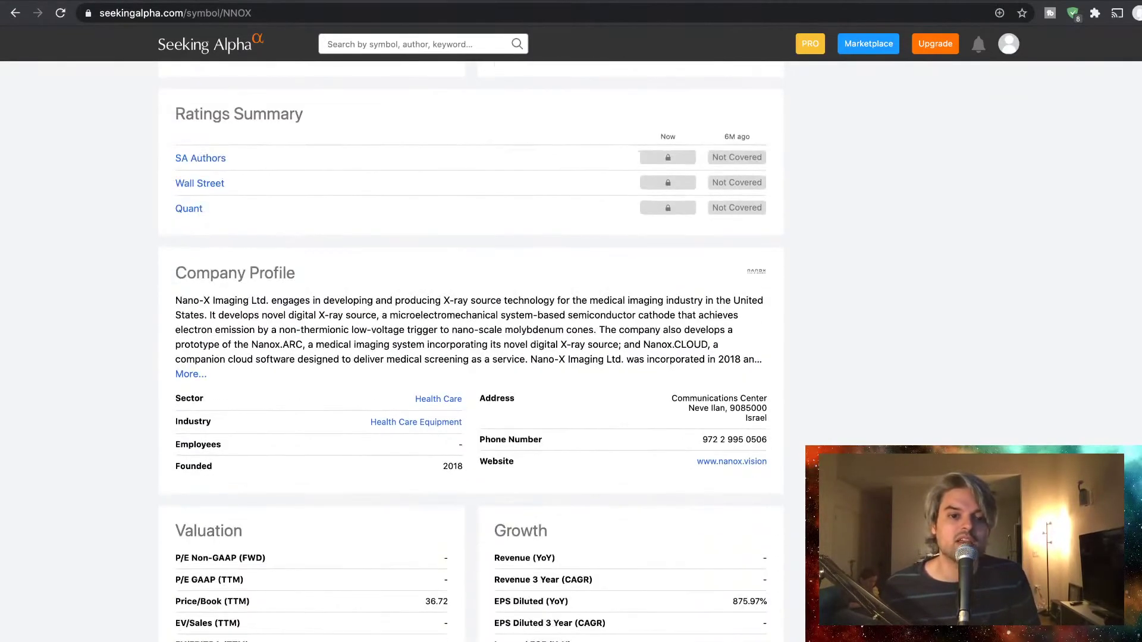
{"action": "scroll", "coordinate": [471, 351], "scroll_direction": "down", "scroll_amount": 1}
{"action": "scroll", "coordinate": [190, 344], "scroll_direction": "down", "scroll_amount": 3}
{"action": "left_click", "coordinate": [190, 345]}
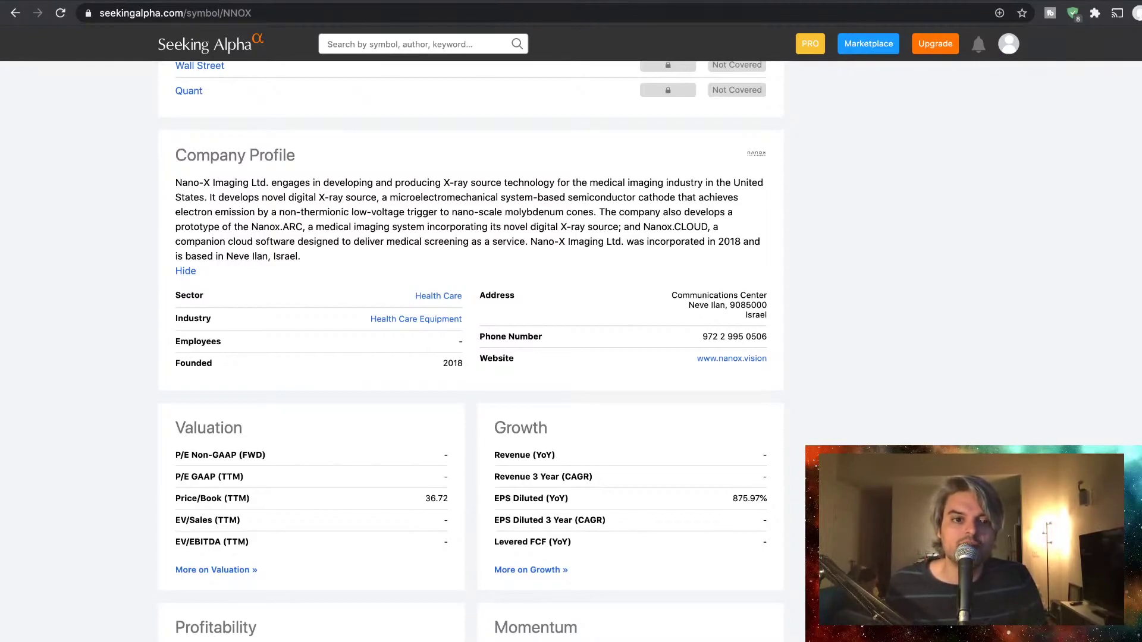
Step: Open the Seeking Alpha news article "Nano-X adds to blistering post-IPO pace, up 20%"
{"action": "key", "text": "Home"}
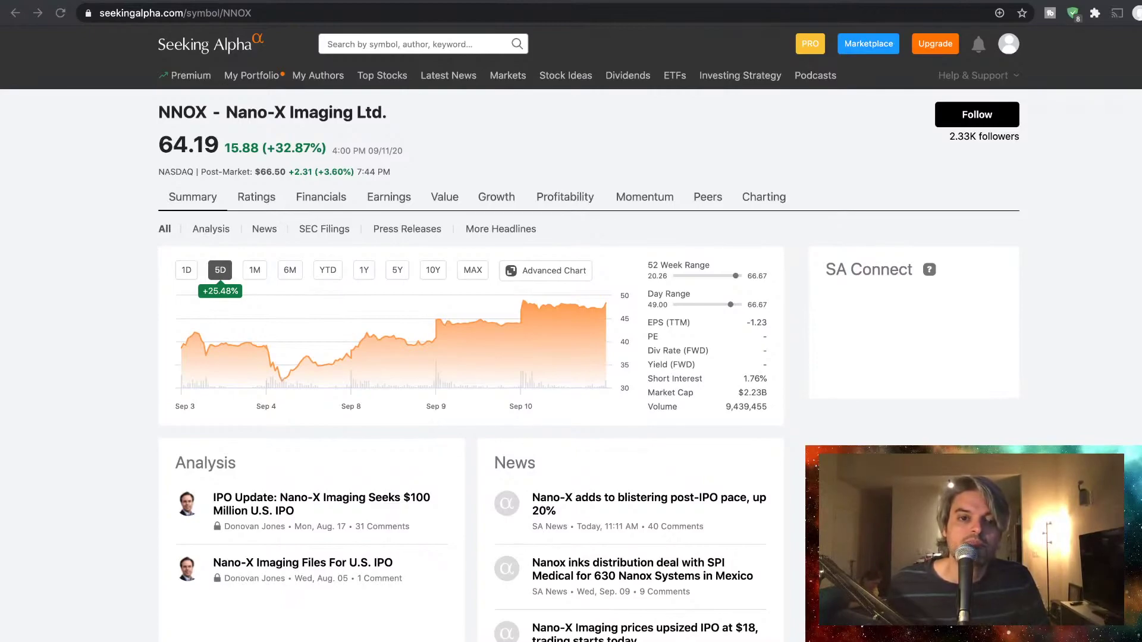
{"action": "key", "text": "super+l"}
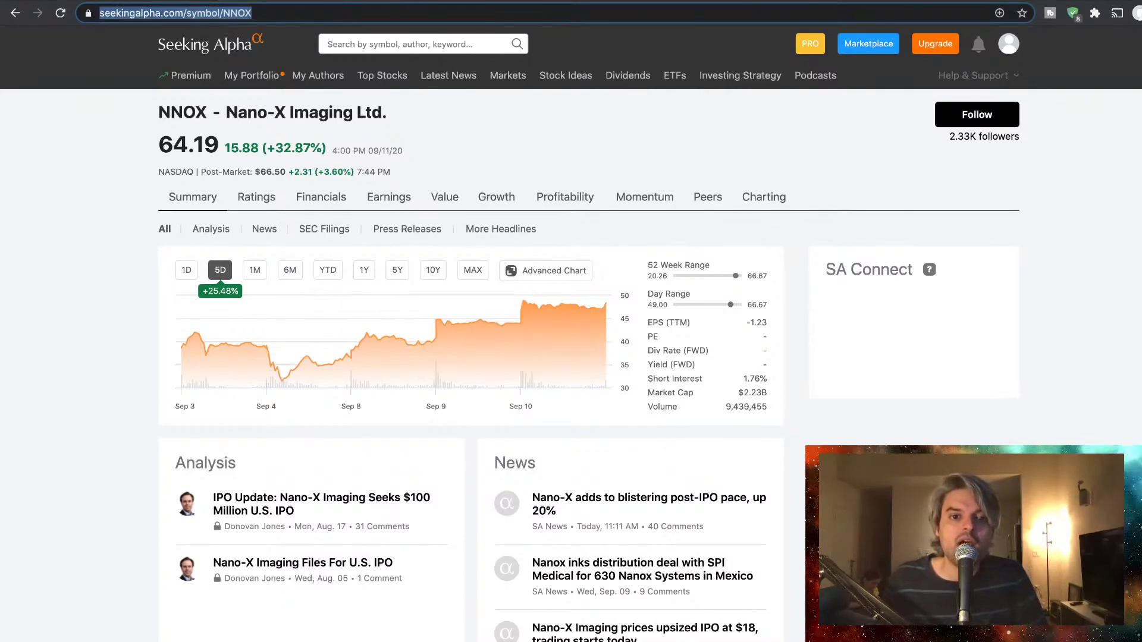
{"action": "type", "text": "seekingalpha.com/news/3613352-nano-x-adds-to-blistering-post-ipo-pace-up-20"}
{"action": "key", "text": "Return"}
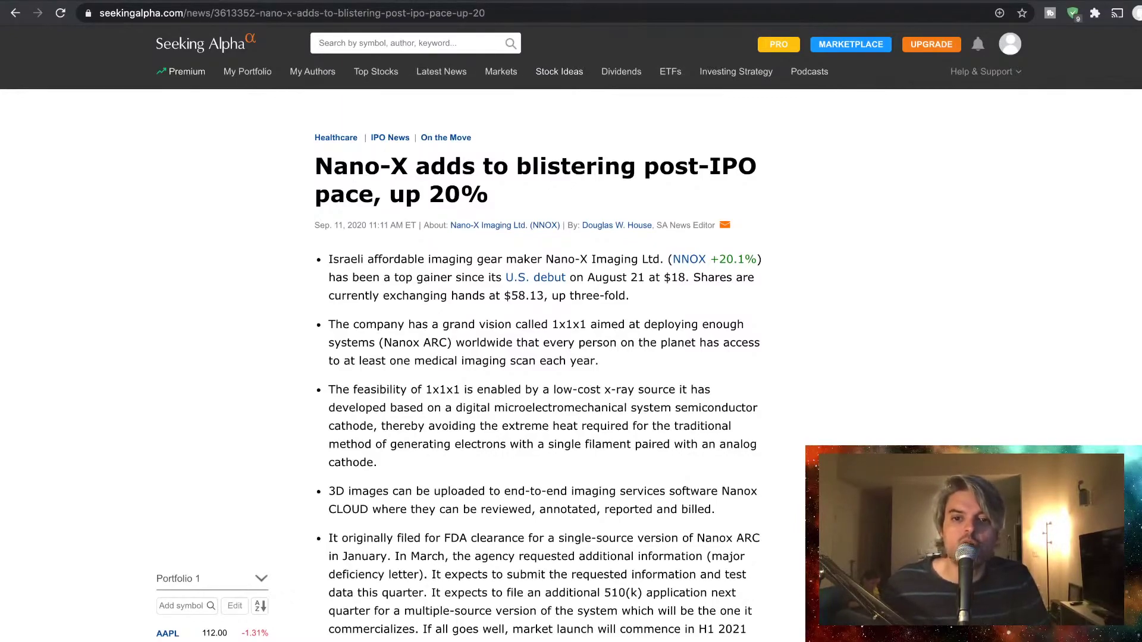
Step: Read through the Nano-X article, examining the product vision, FDA clearance plans, Mexico distribution deal and price chart
{"action": "scroll", "coordinate": [571, 357], "scroll_direction": "down", "scroll_amount": 2}
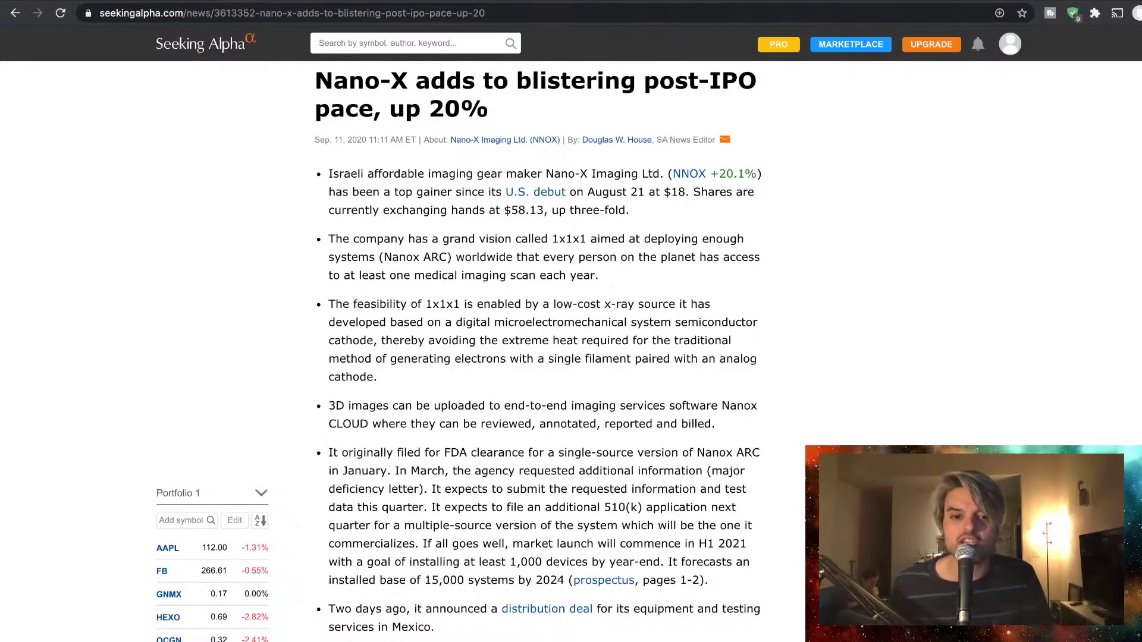
{"action": "scroll", "coordinate": [602, 352], "scroll_direction": "down", "scroll_amount": 2}
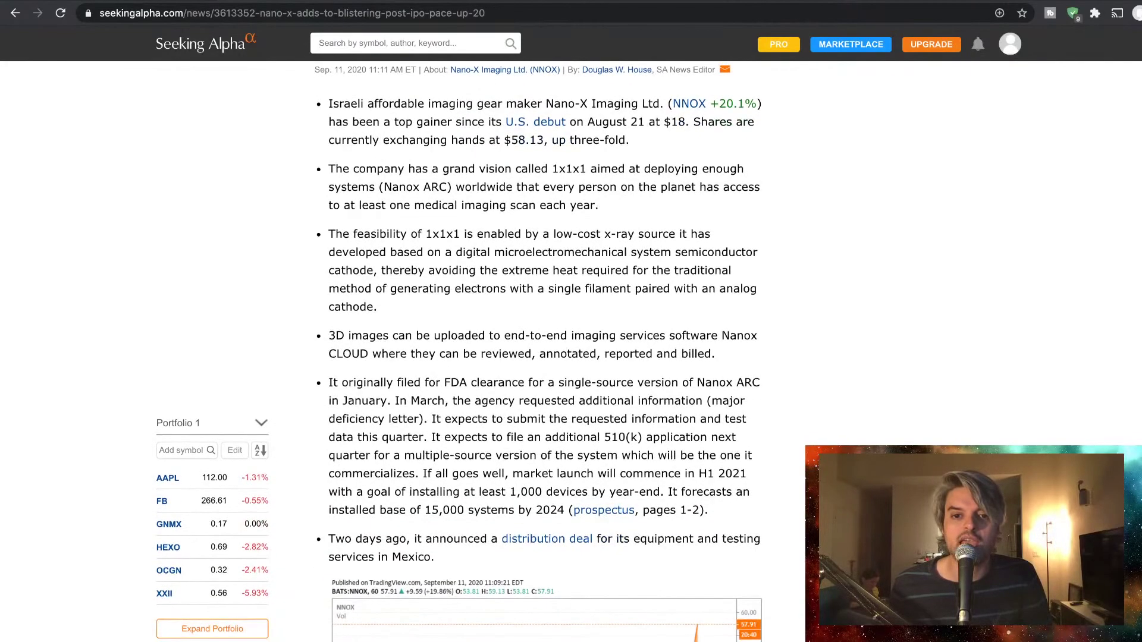
{"action": "scroll", "coordinate": [458, 353], "scroll_direction": "down", "scroll_amount": 1}
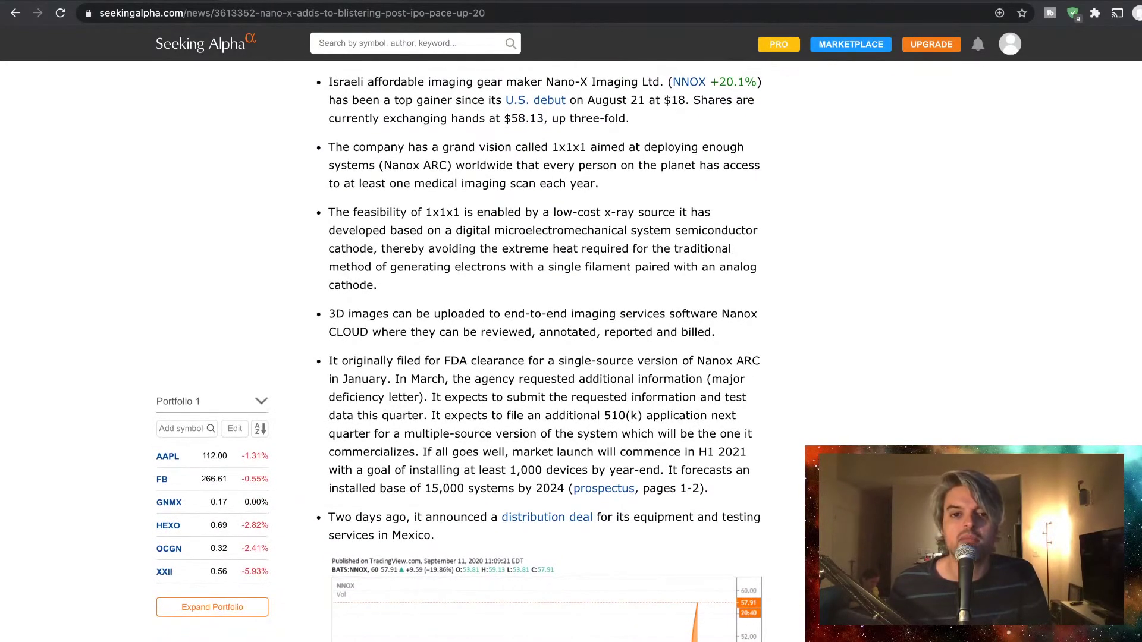
{"action": "scroll", "coordinate": [459, 355], "scroll_direction": "down", "scroll_amount": 1}
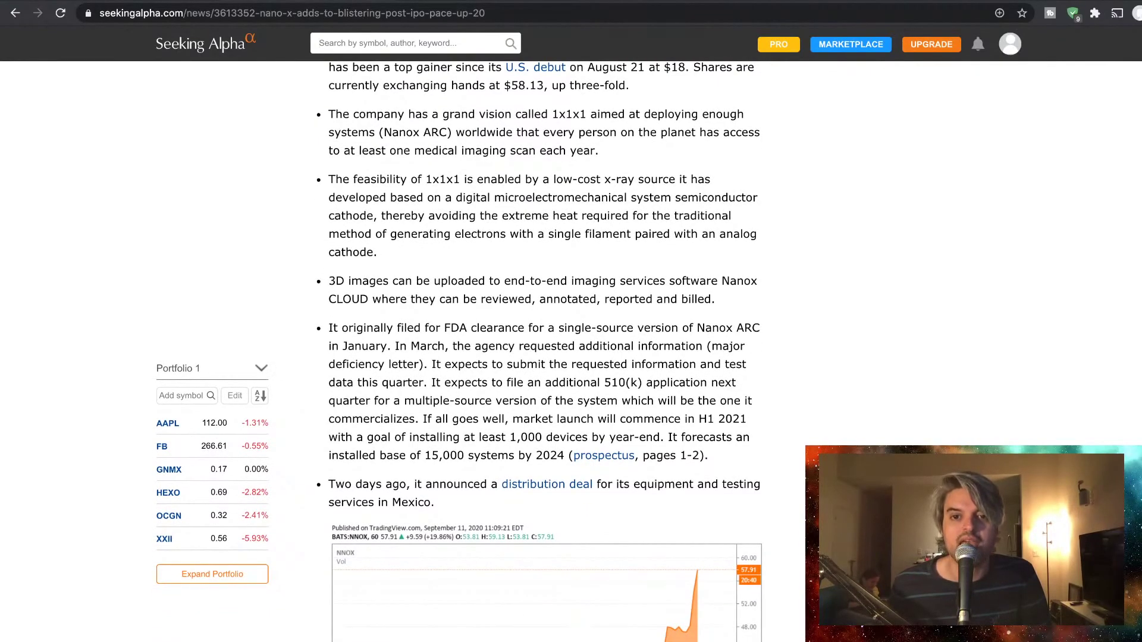
{"action": "scroll", "coordinate": [459, 351], "scroll_direction": "down", "scroll_amount": 2}
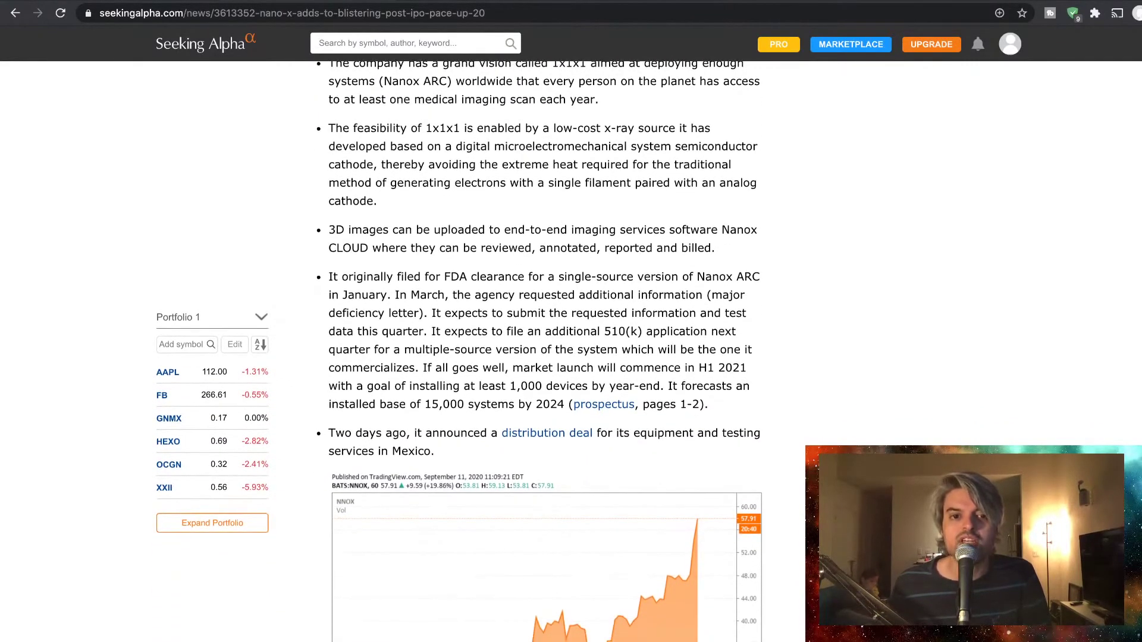
{"action": "scroll", "coordinate": [458, 351], "scroll_direction": "down", "scroll_amount": 1}
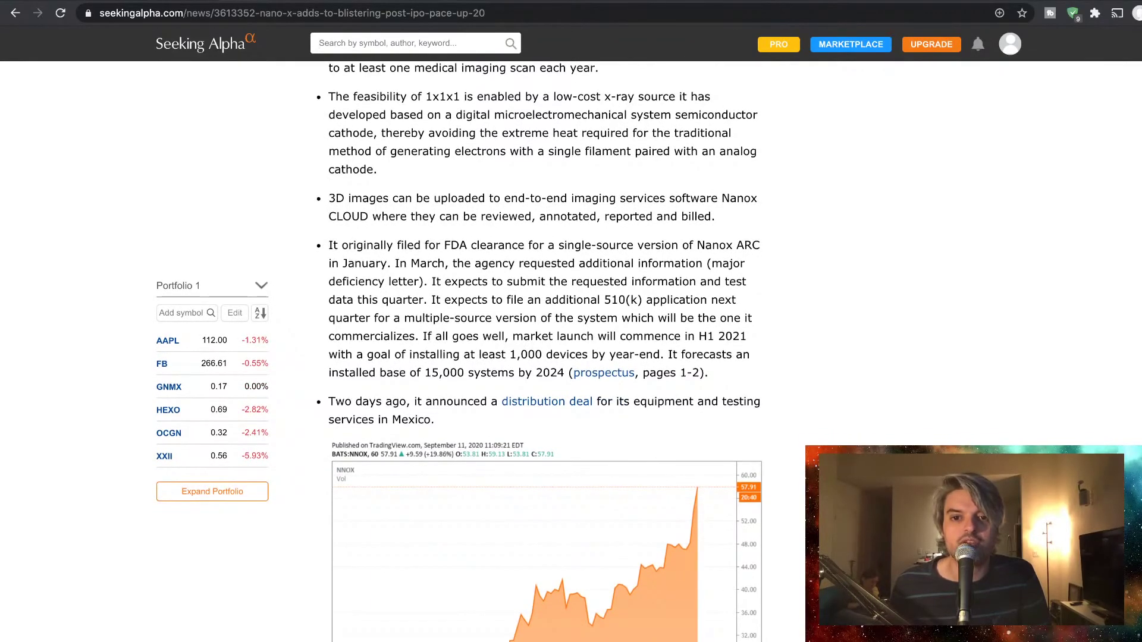
{"action": "left_click", "coordinate": [319, 43]}
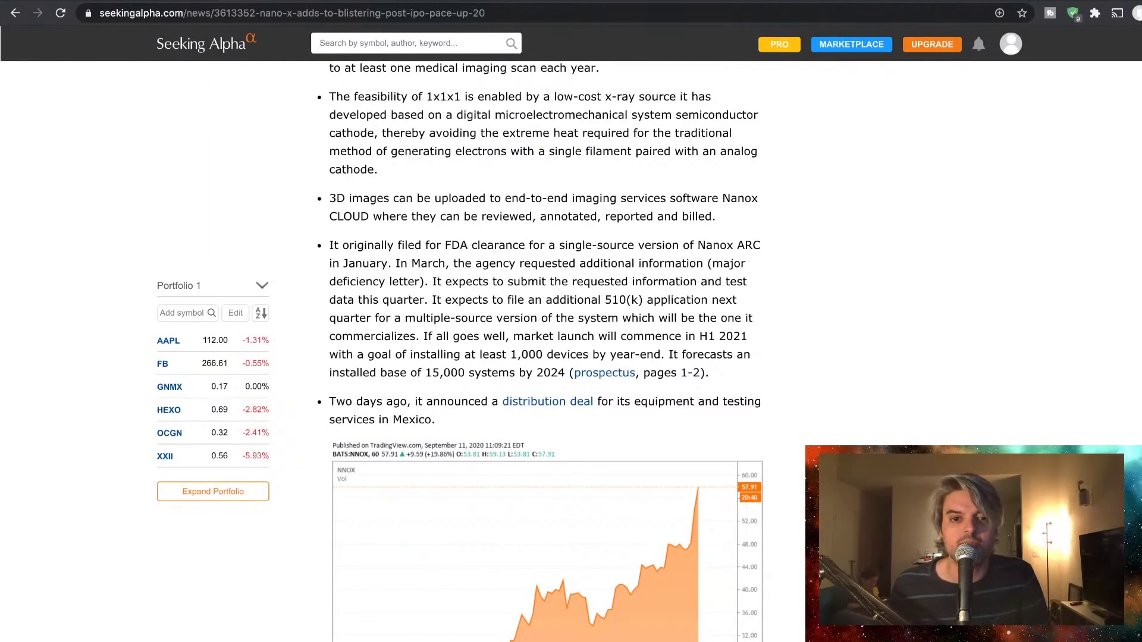
{"action": "scroll", "coordinate": [459, 352], "scroll_direction": "down", "scroll_amount": 2}
{"action": "scroll", "coordinate": [459, 352], "scroll_direction": "down", "scroll_amount": 2}
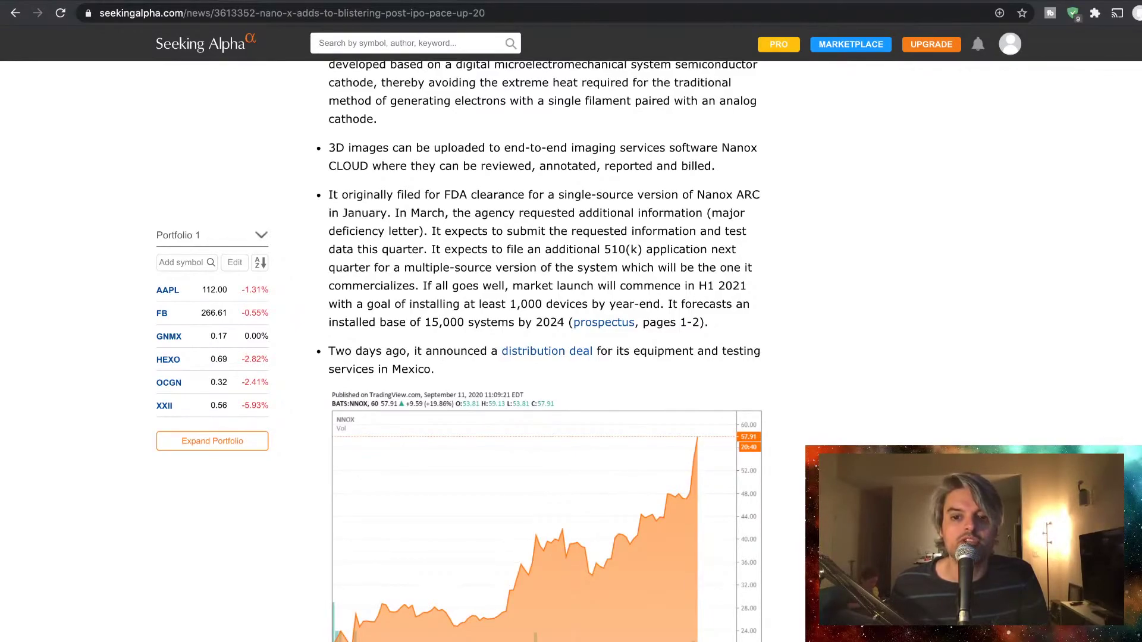
{"action": "scroll", "coordinate": [547, 351], "scroll_direction": "down", "scroll_amount": 1}
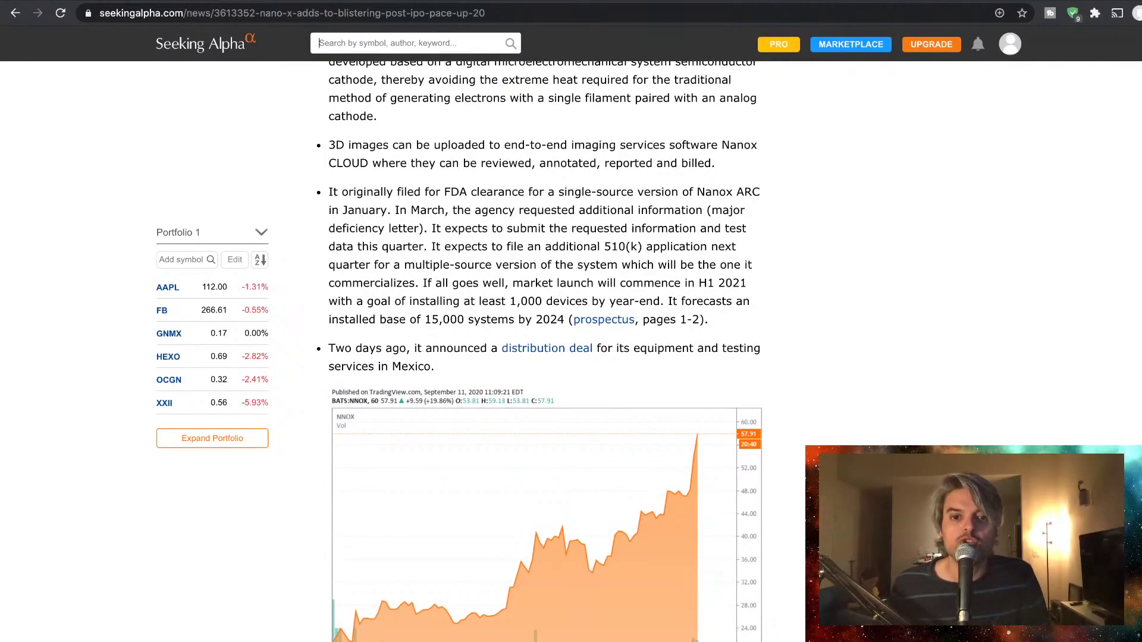
{"action": "scroll", "coordinate": [547, 351], "scroll_direction": "down", "scroll_amount": 1}
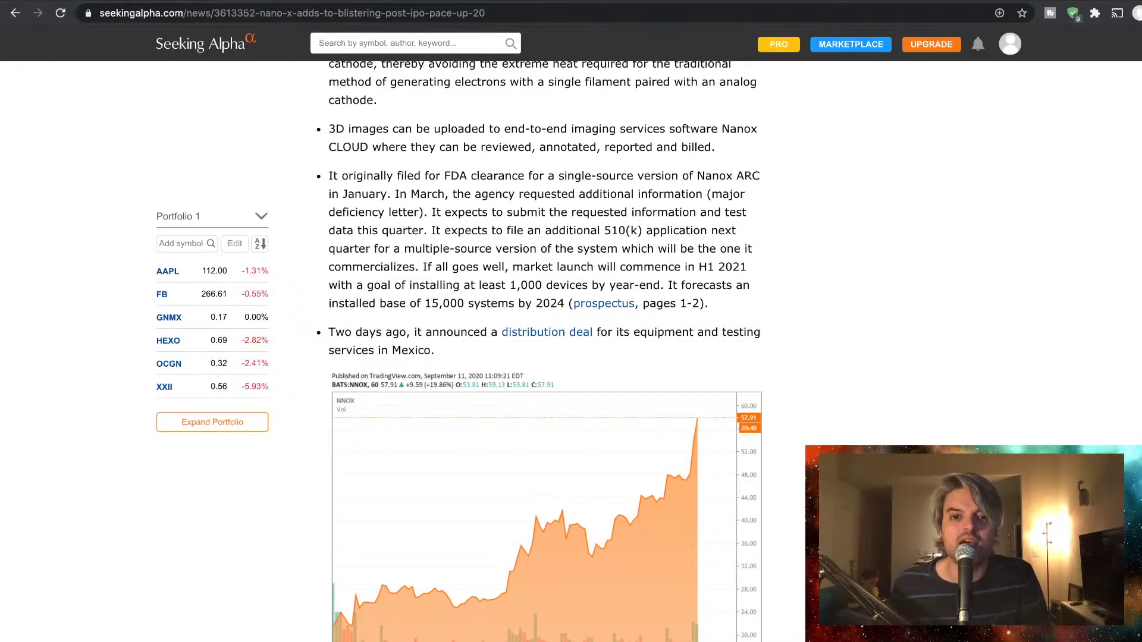
{"action": "scroll", "coordinate": [547, 351], "scroll_direction": "down", "scroll_amount": 1}
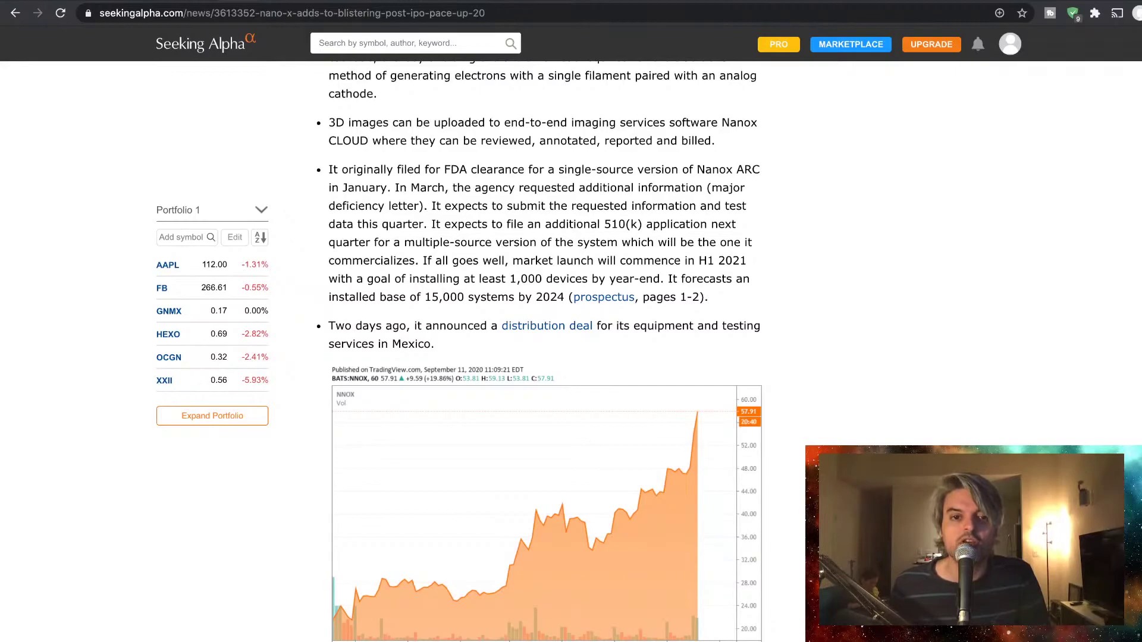
{"action": "scroll", "coordinate": [458, 353], "scroll_direction": "down", "scroll_amount": 2}
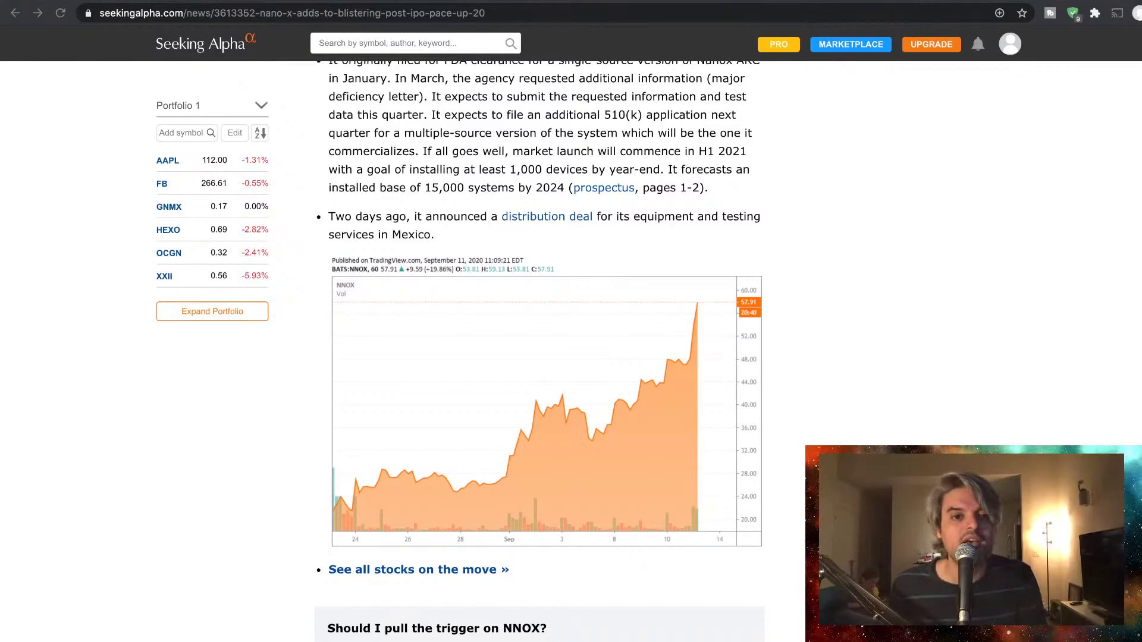
{"action": "scroll", "coordinate": [571, 333], "scroll_direction": "up", "scroll_amount": 8}
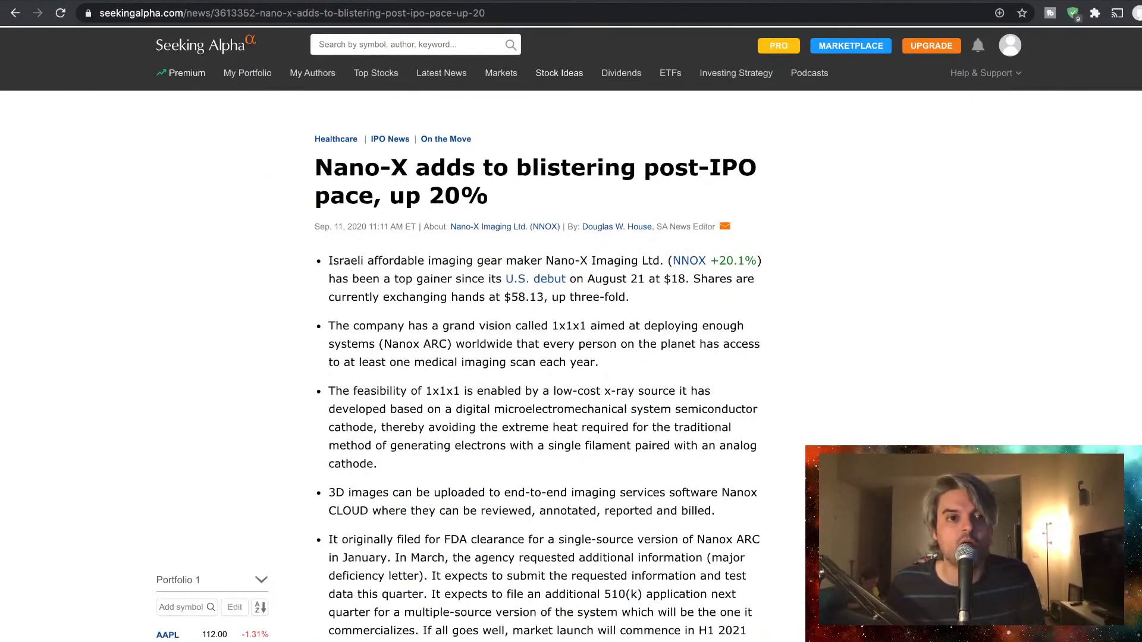
Step: Switch to the TradingView chart and load the NNOX symbol in place of AZN
{"action": "key", "text": "ctrl+Tab"}
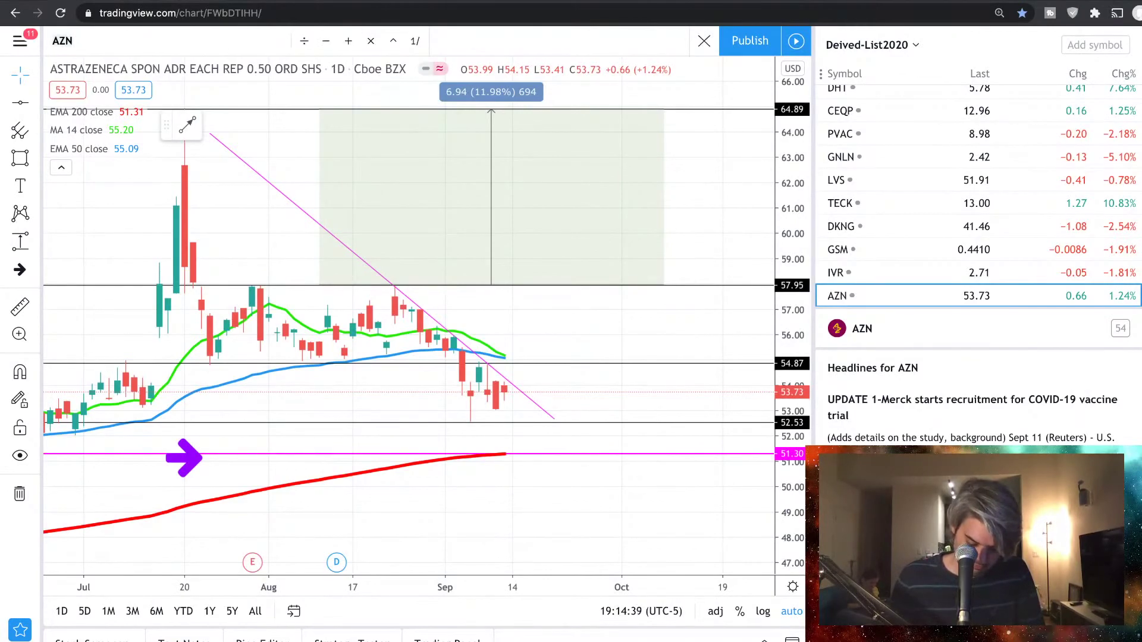
{"action": "type", "text": "NNOX"}
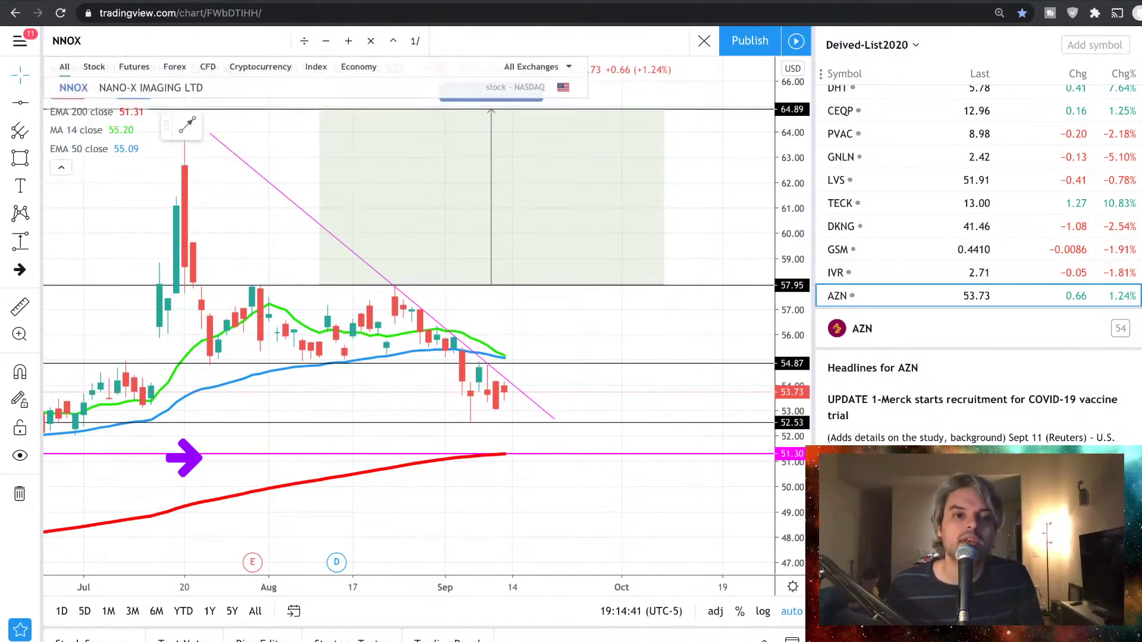
{"action": "key", "text": "Return"}
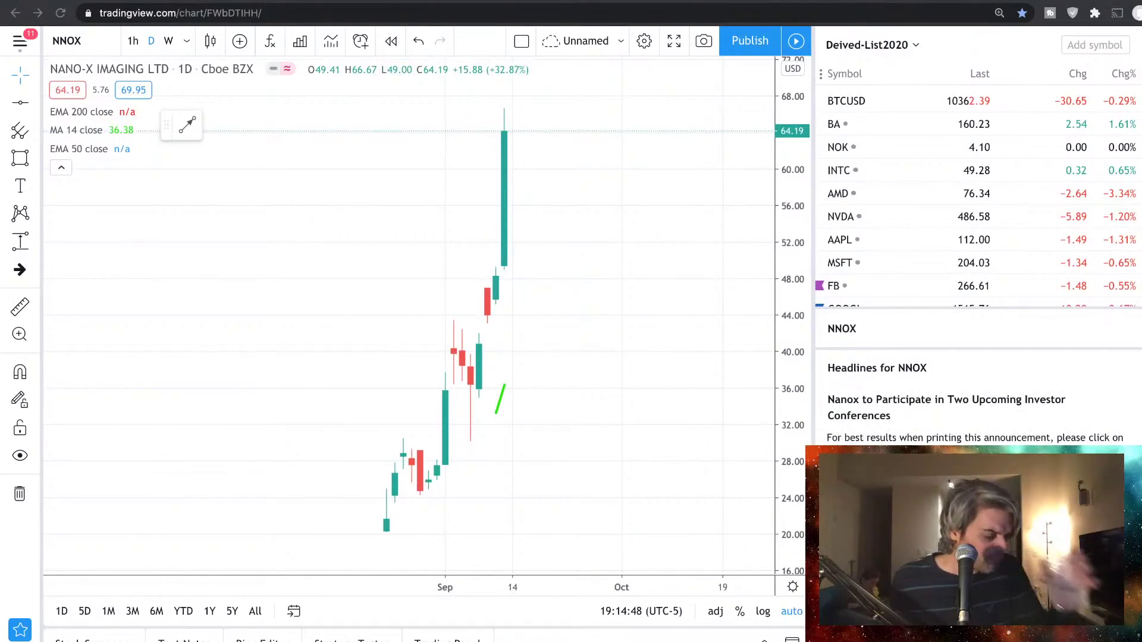
Step: Draw a price range beside the latest daily NNOX candle, from about 49.57 up to 64.16, spanning 14 to 29 September
{"action": "scroll", "coordinate": [684, 405], "scroll_direction": "right", "scroll_amount": 1}
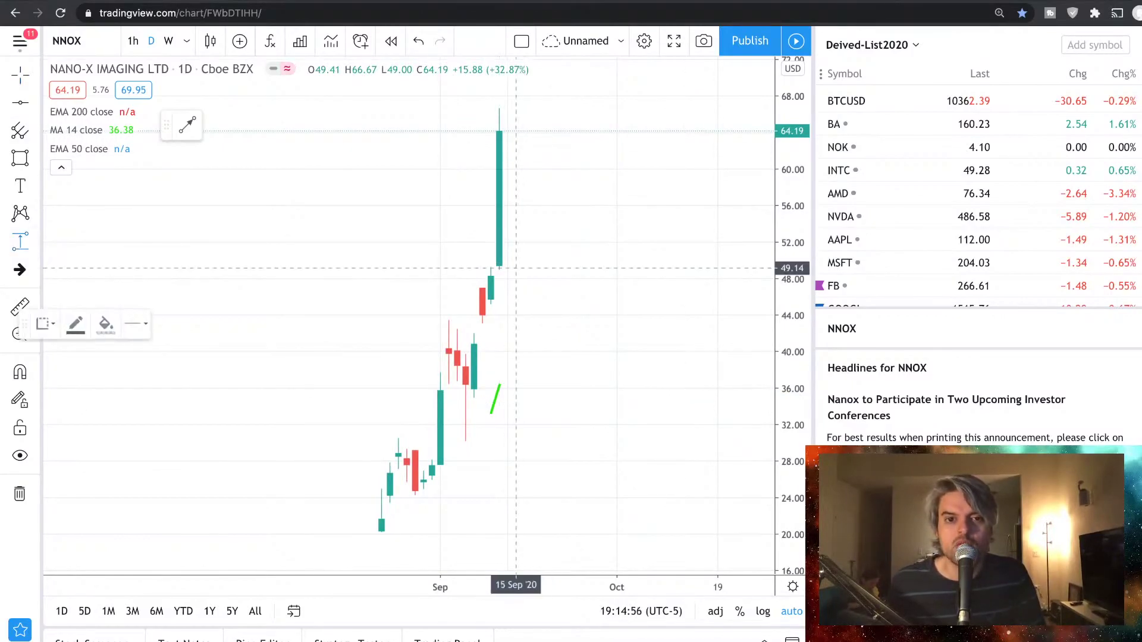
{"action": "left_click", "coordinate": [507, 264]}
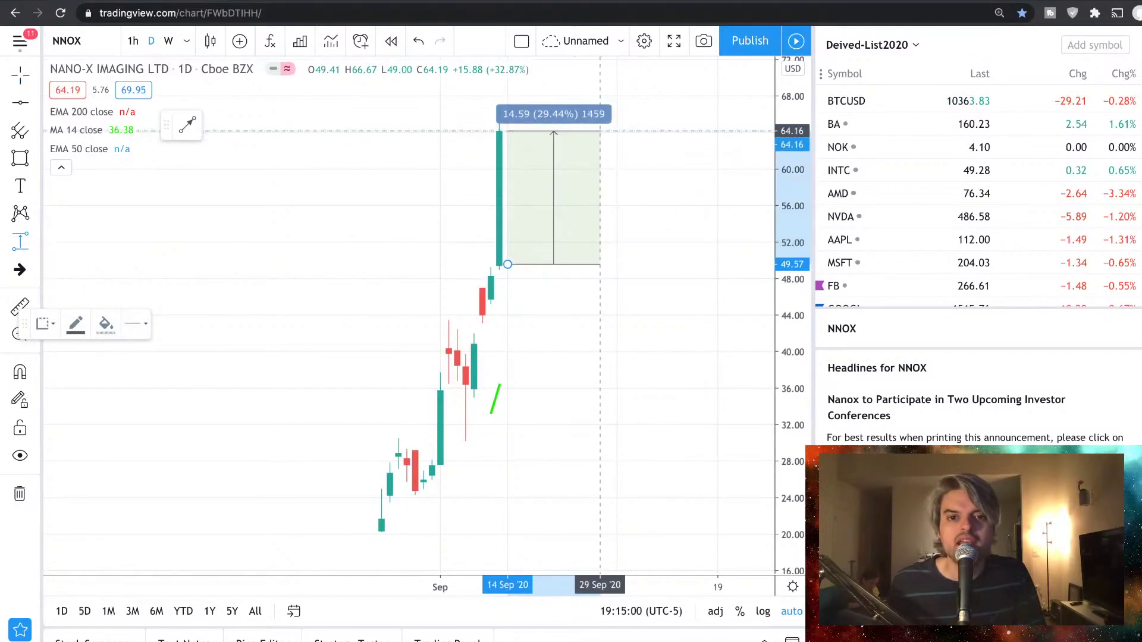
{"action": "left_click", "coordinate": [600, 130]}
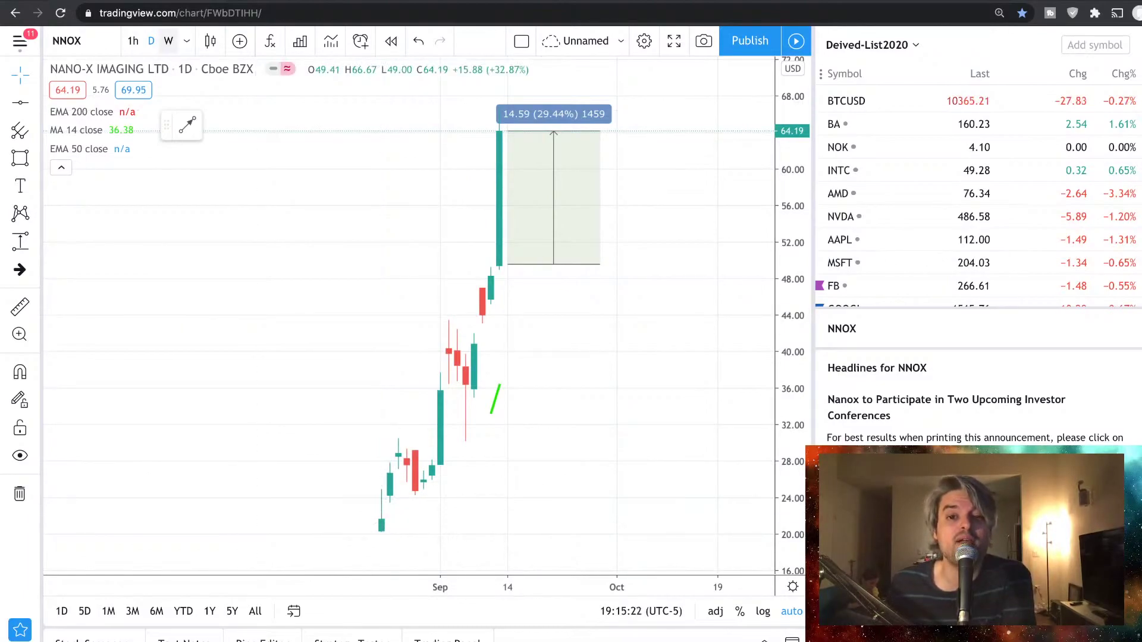
Step: Check the NNOX candles on the weekly and daily intervals, and set the chart interval to 4 hours
{"action": "left_click", "coordinate": [168, 40]}
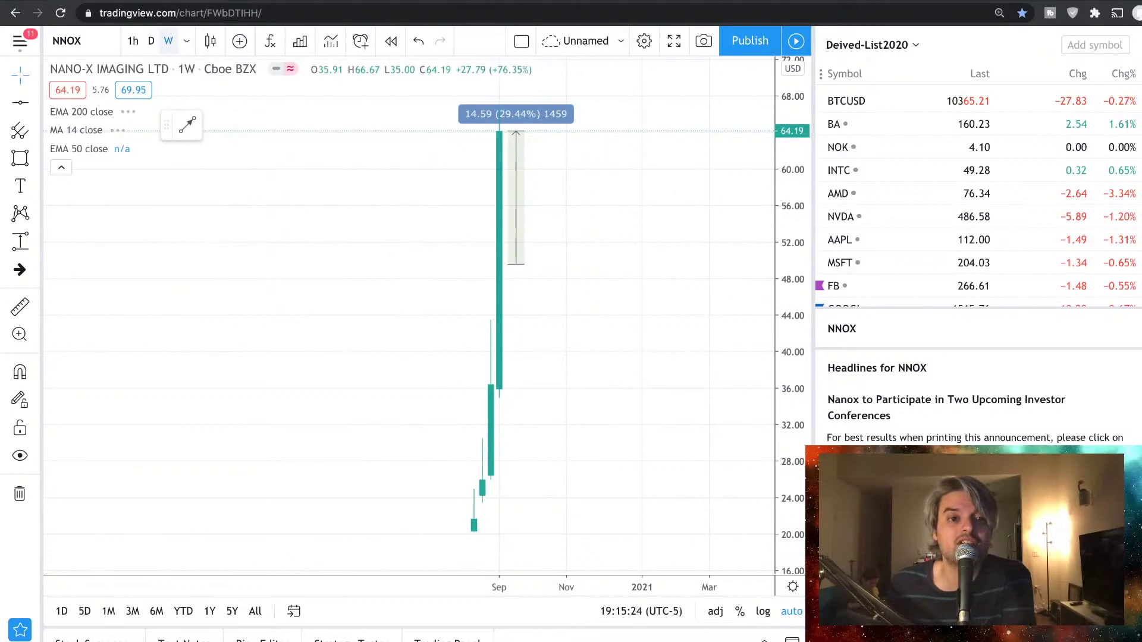
{"action": "left_click", "coordinate": [151, 40]}
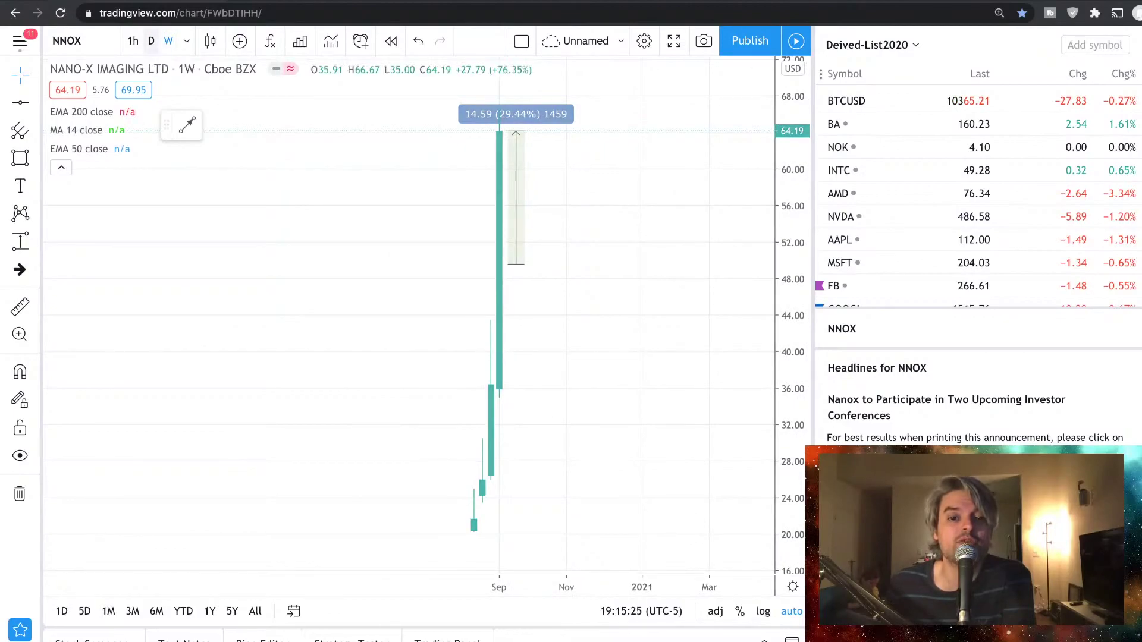
{"action": "left_click", "coordinate": [186, 40]}
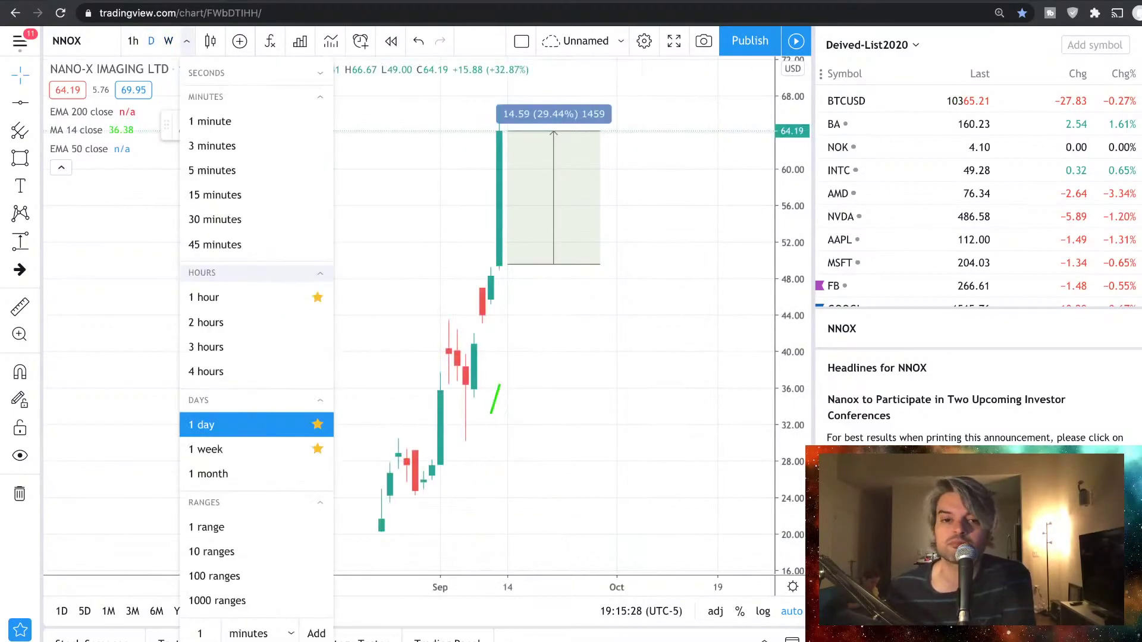
{"action": "left_click", "coordinate": [229, 371]}
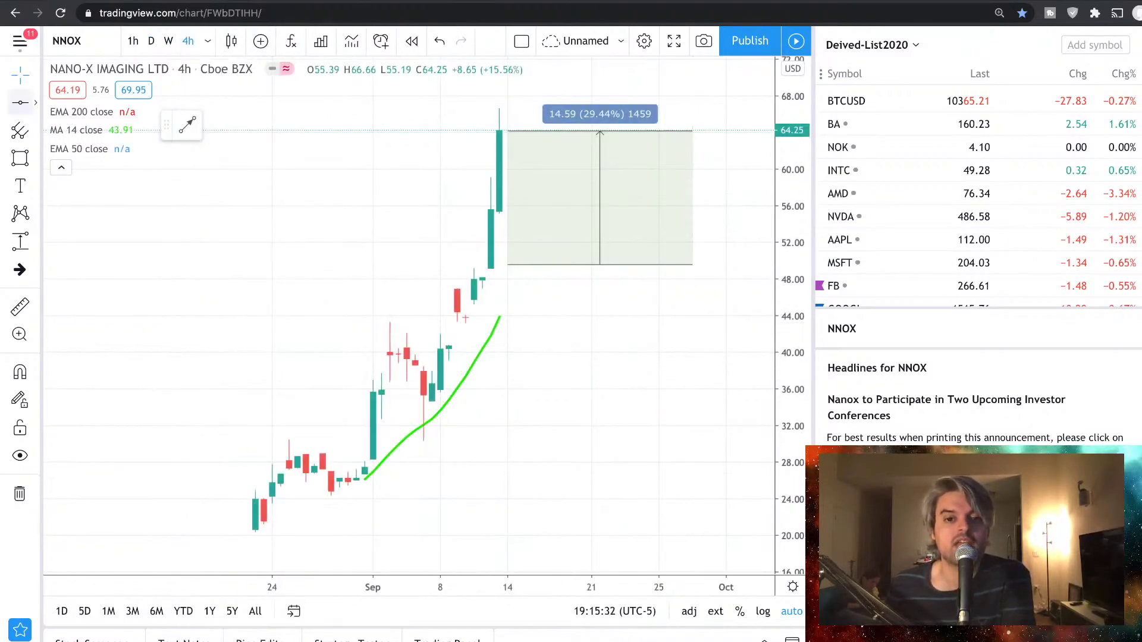
Step: Add horizontal support lines to the 4-hour NNOX chart at about 43.55, 29.92 and 20.34
{"action": "left_click", "coordinate": [512, 319]}
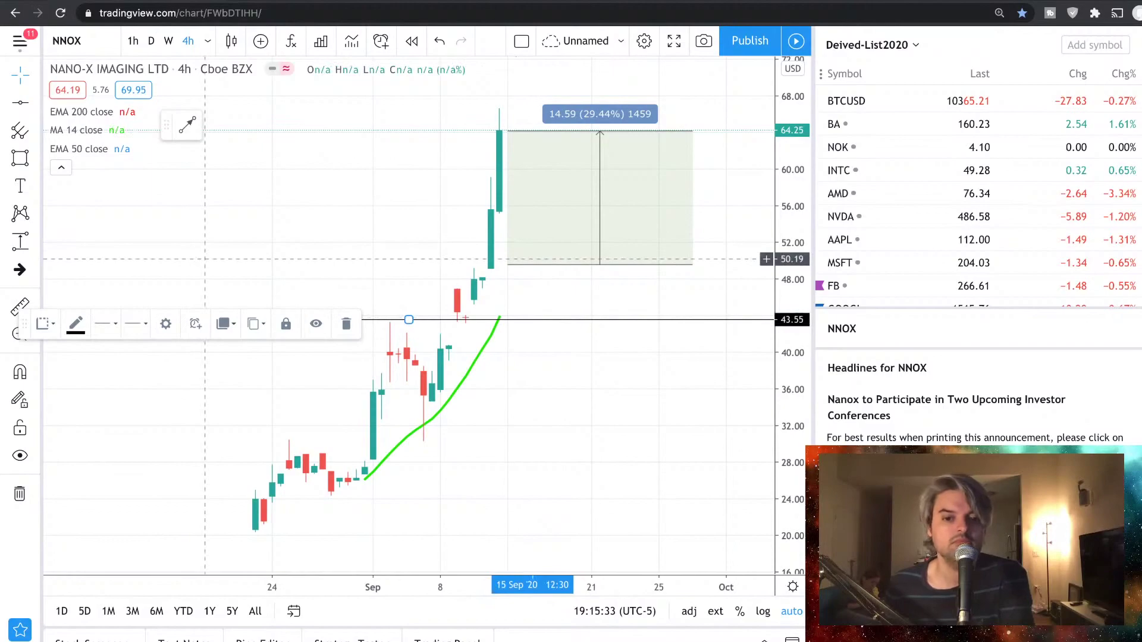
{"action": "left_click", "coordinate": [409, 445]}
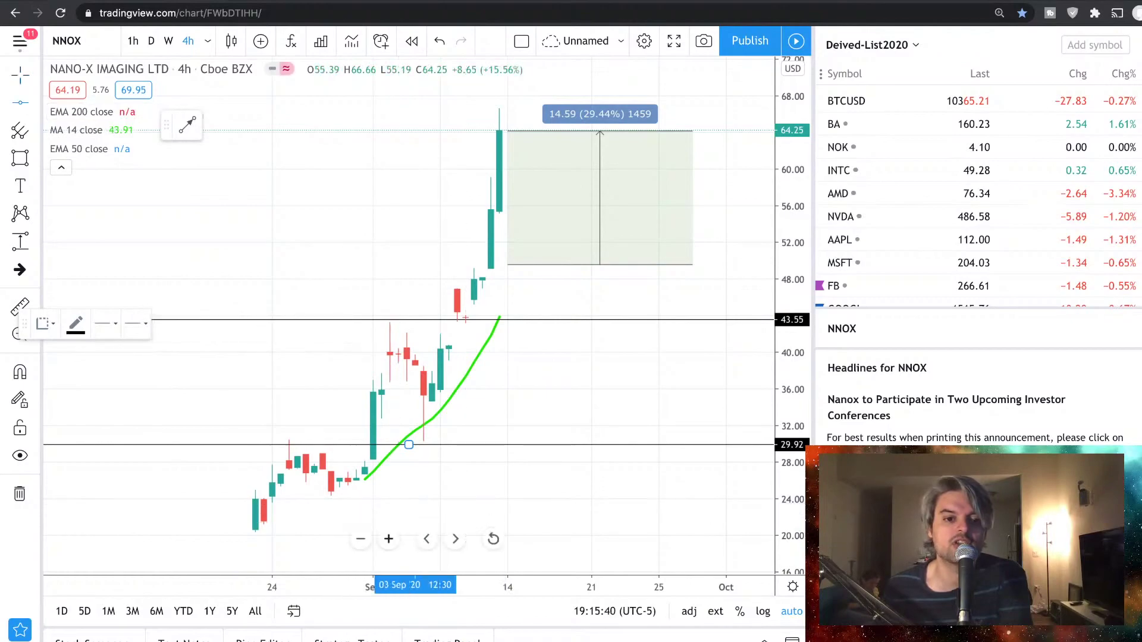
{"action": "scroll", "coordinate": [476, 532], "scroll_direction": "up", "scroll_amount": 2}
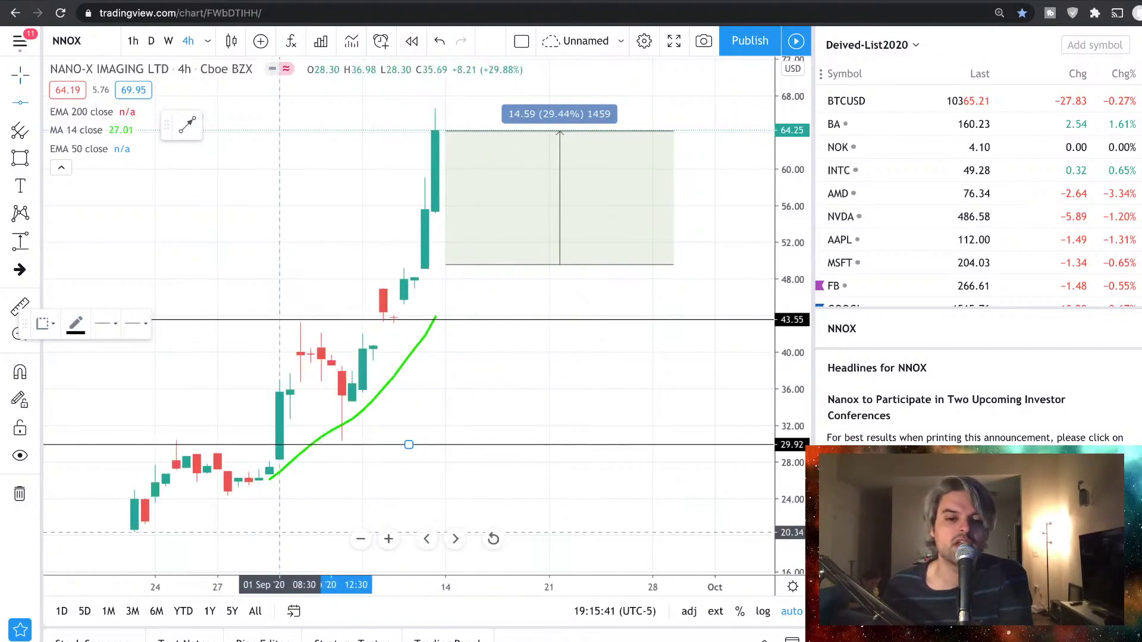
{"action": "scroll", "coordinate": [556, 417], "scroll_direction": "down", "scroll_amount": 2}
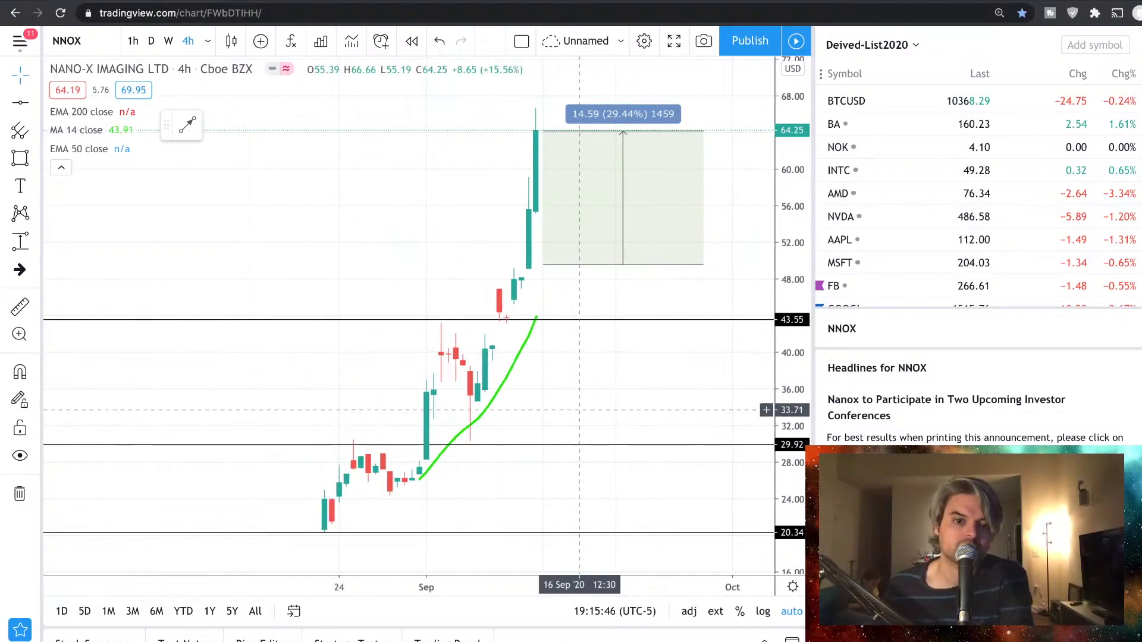
Step: Draw an arrow below the 4-hour candles from about 20.08 on 2 September up to about 28.83 on 14 September
{"action": "left_click_drag", "start_coordinate": [571, 412], "coordinate": [509, 408]}
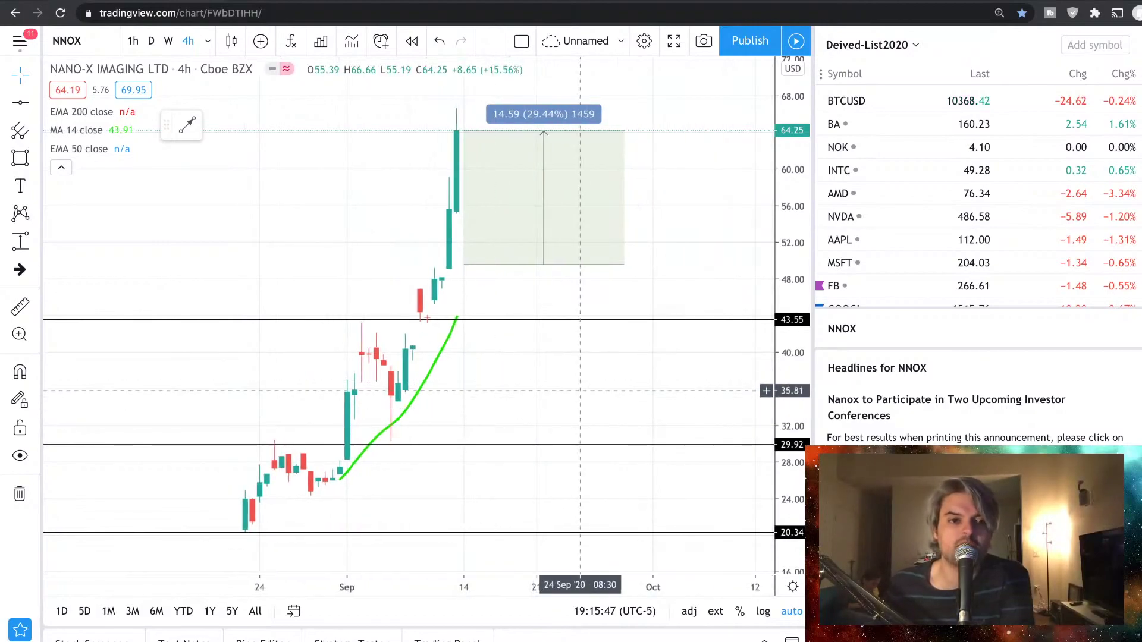
{"action": "left_click_drag", "start_coordinate": [597, 389], "coordinate": [540, 389]}
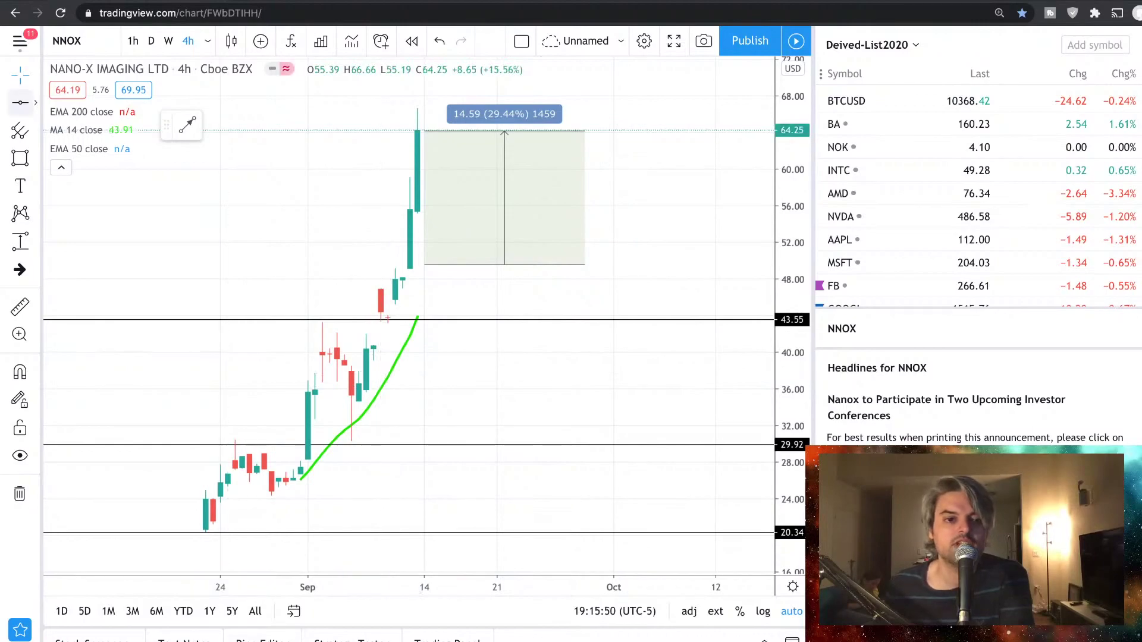
{"action": "left_click", "coordinate": [37, 102]}
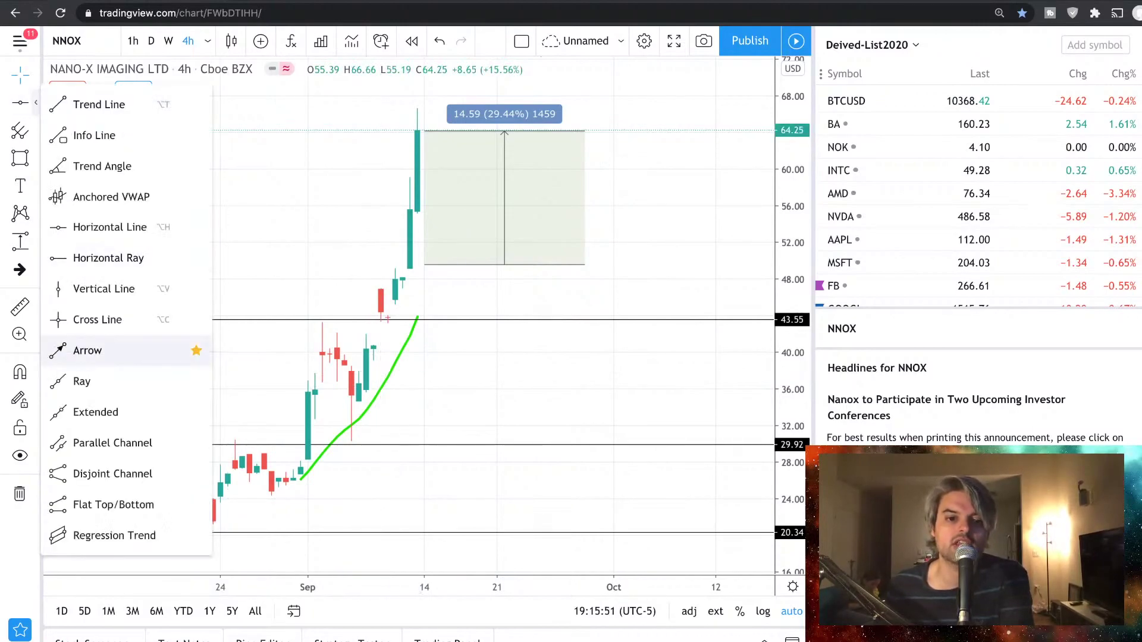
{"action": "left_click", "coordinate": [89, 350]}
{"action": "left_click", "coordinate": [409, 532]}
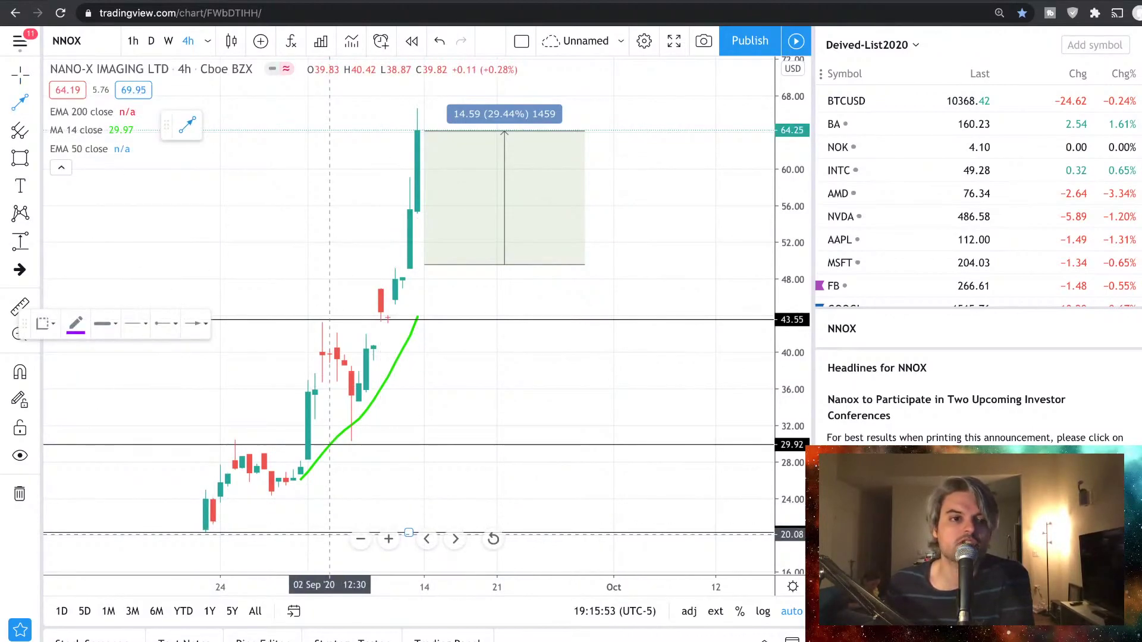
{"action": "left_click_drag", "start_coordinate": [330, 535], "coordinate": [424, 455]}
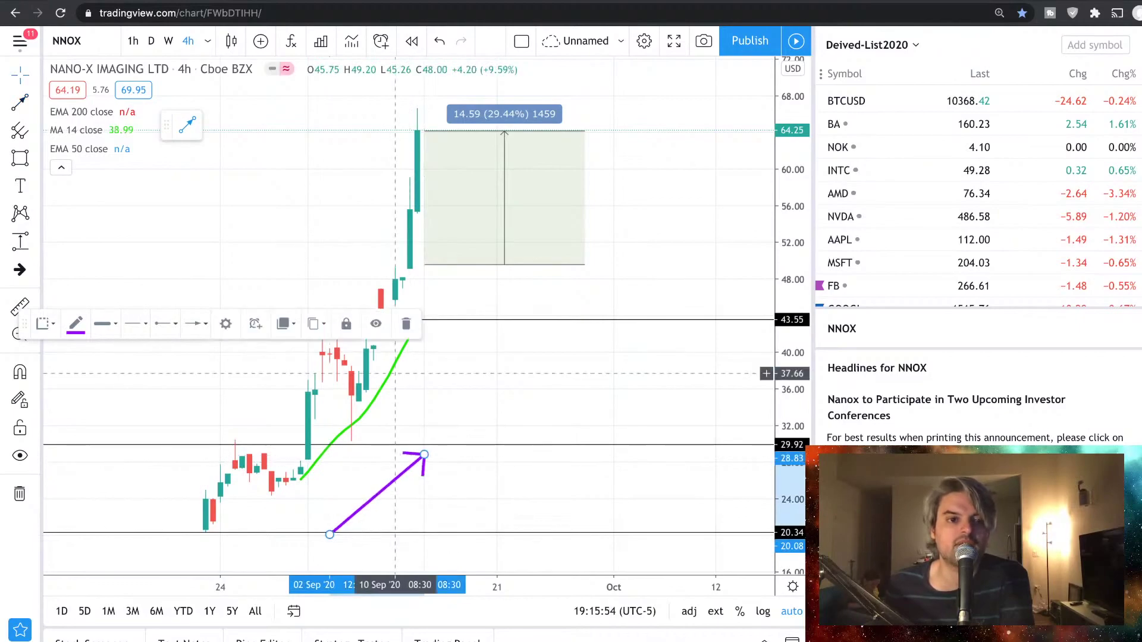
Step: Add a horizontal support line to the 4-hour chart at about 24.29
{"action": "left_click", "coordinate": [37, 102]}
{"action": "left_click", "coordinate": [90, 224]}
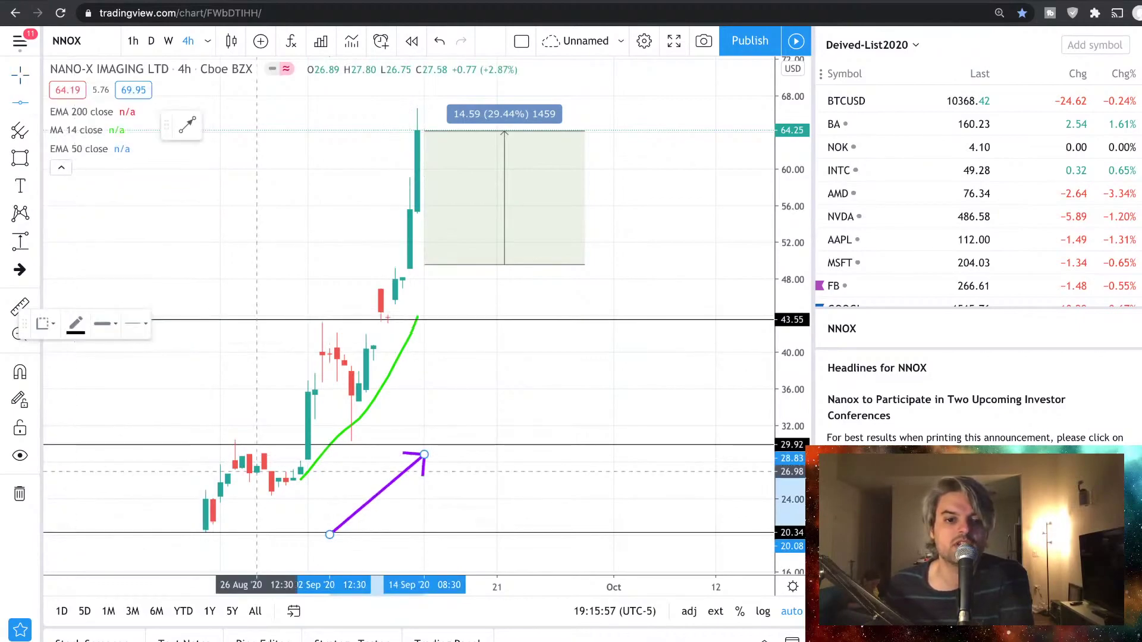
{"action": "left_click", "coordinate": [408, 496]}
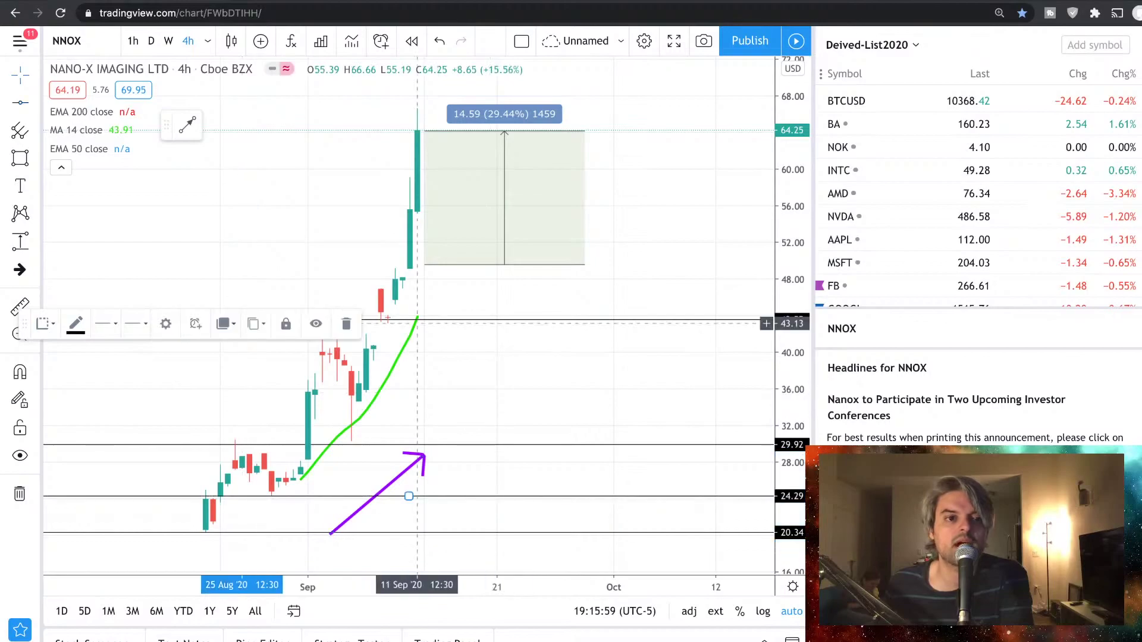
Step: Continue the zigzag with arrows down to about 23.95, up near 43.55 and down to 30.18, and place an arrow marker at about 29.17
{"action": "left_click", "coordinate": [37, 102]}
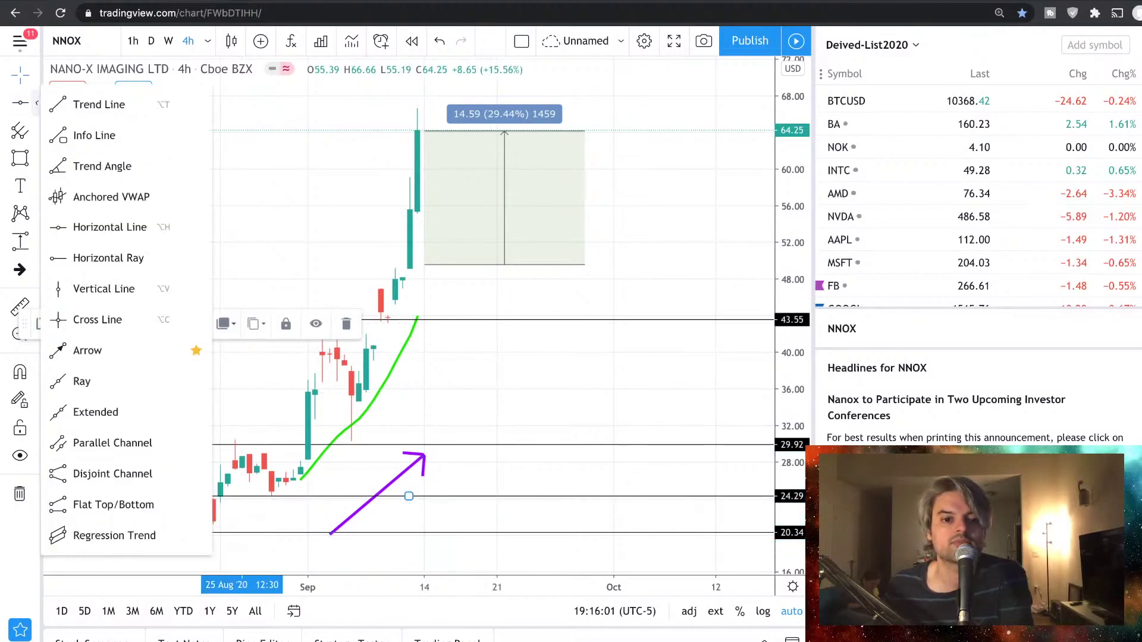
{"action": "left_click", "coordinate": [94, 135]}
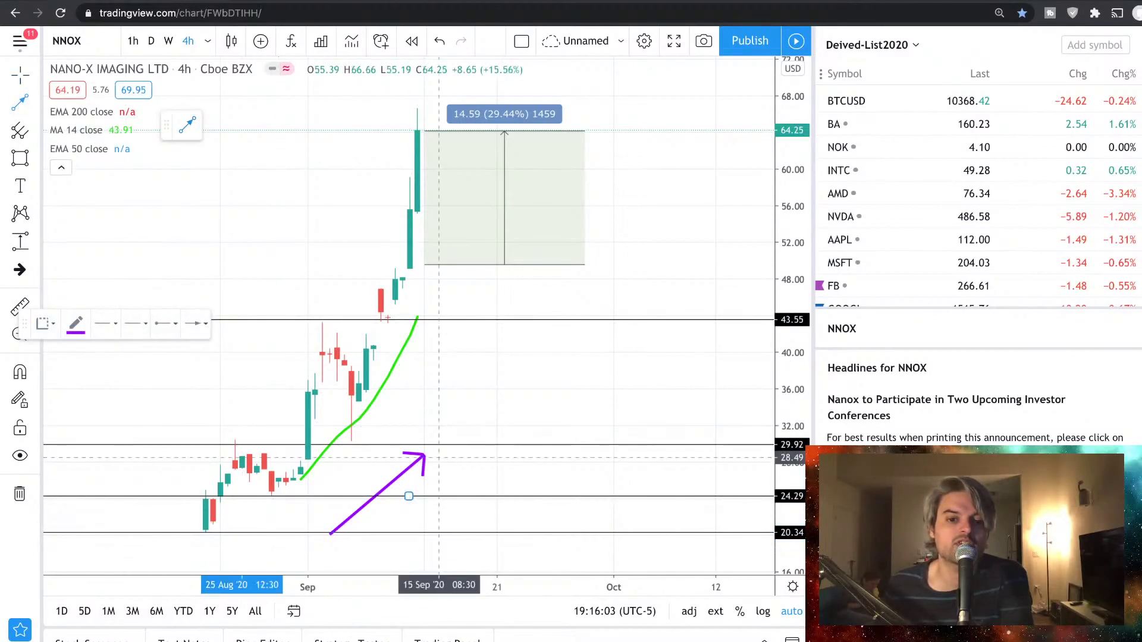
{"action": "left_click_drag", "start_coordinate": [432, 451], "coordinate": [461, 498]}
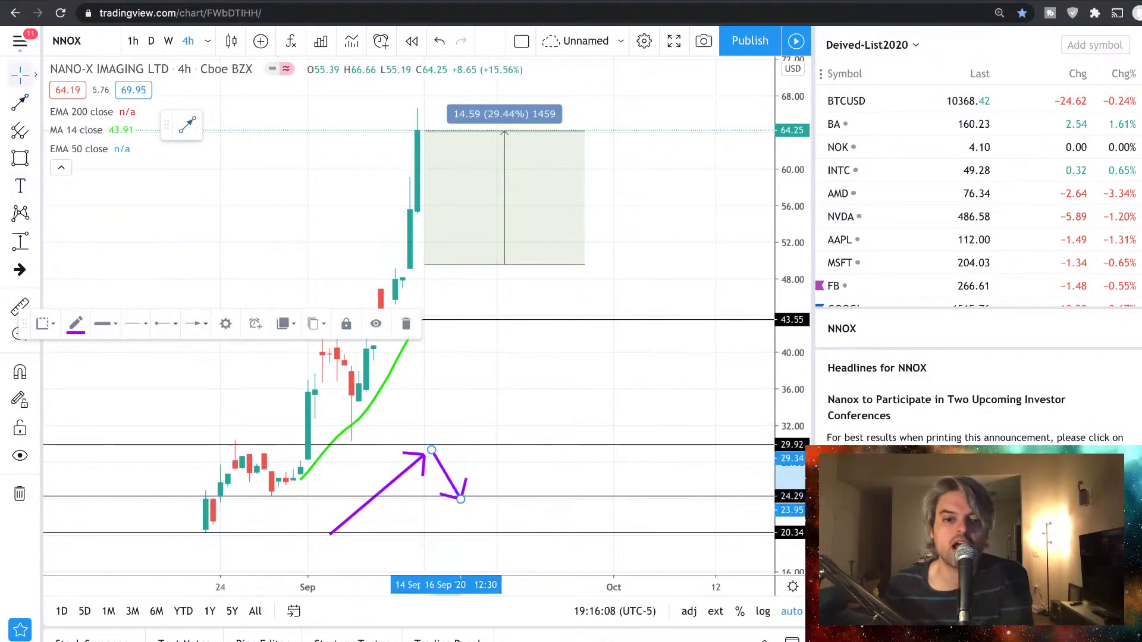
{"action": "mouse_move", "coordinate": [476, 497]}
{"action": "left_mouse_down"}
{"action": "mouse_move", "coordinate": [541, 322]}
{"action": "mouse_move", "coordinate": [606, 442]}
{"action": "left_mouse_up"}
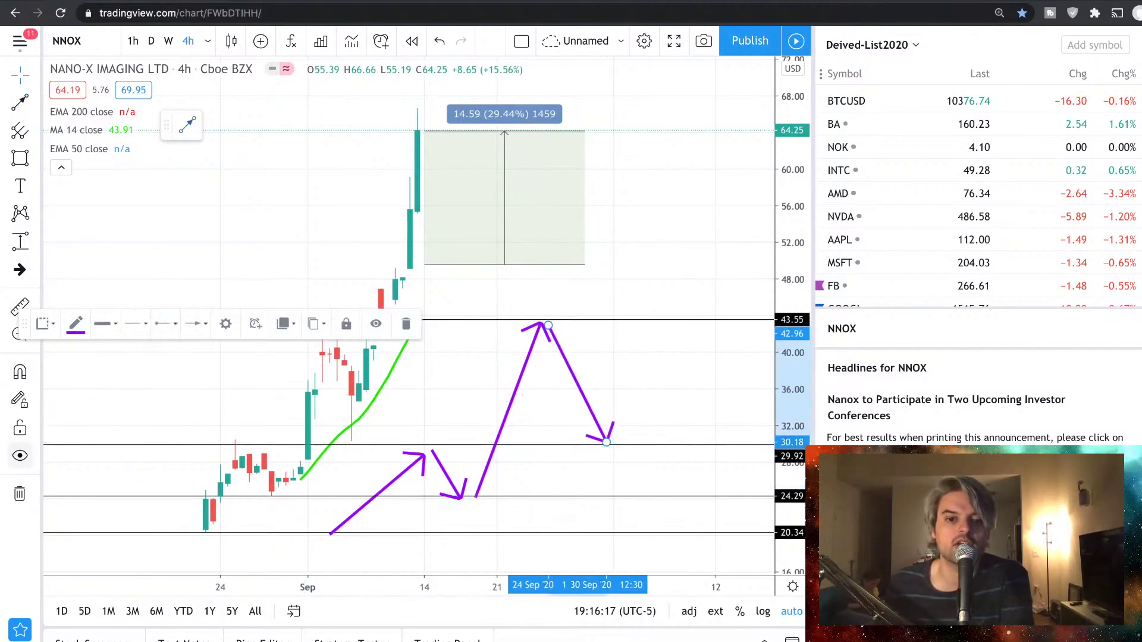
{"action": "left_click", "coordinate": [359, 452]}
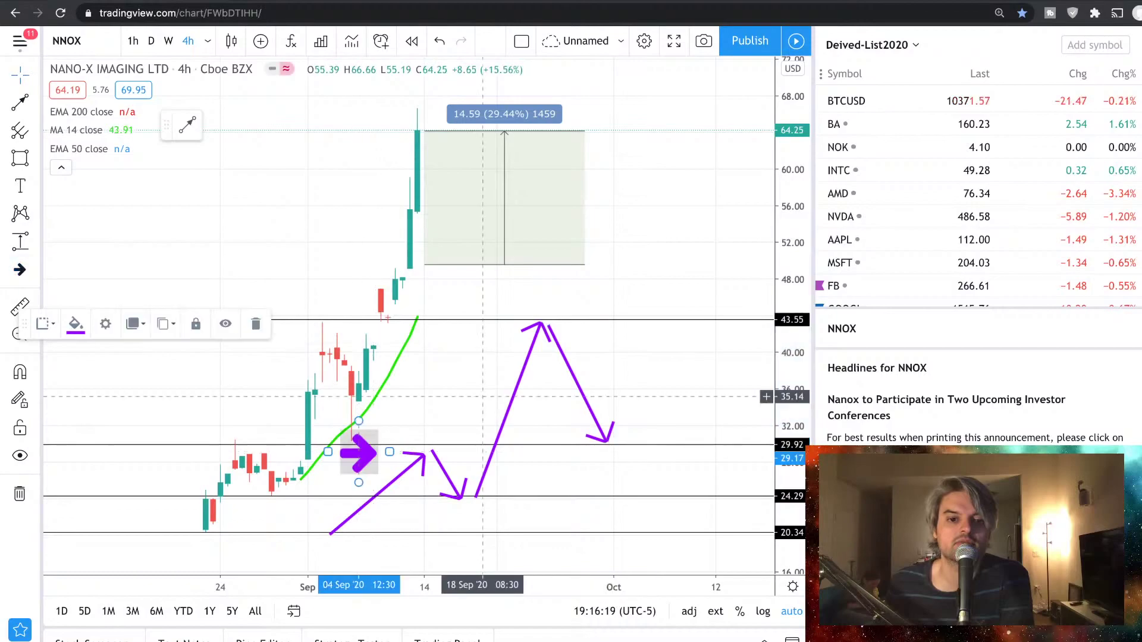
Step: Extend the zigzag with arrows up to about 47.67, down to 43.72 and up to 59.53 on 14 October
{"action": "left_click_drag", "start_coordinate": [649, 369], "coordinate": [565, 357]}
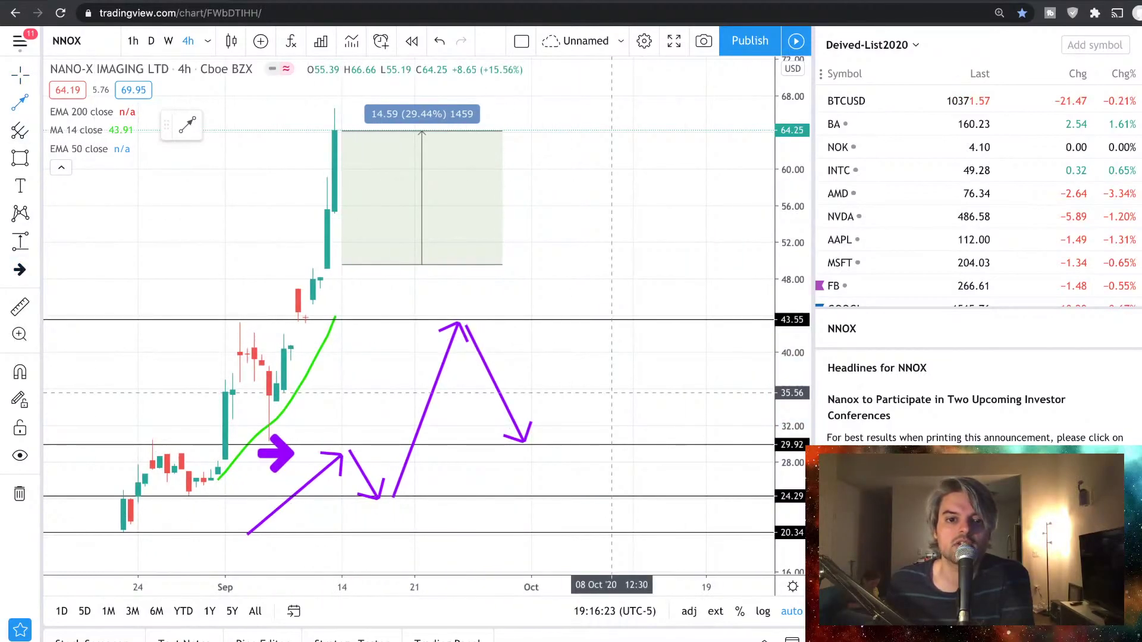
{"action": "left_click_drag", "start_coordinate": [539, 438], "coordinate": [575, 283]}
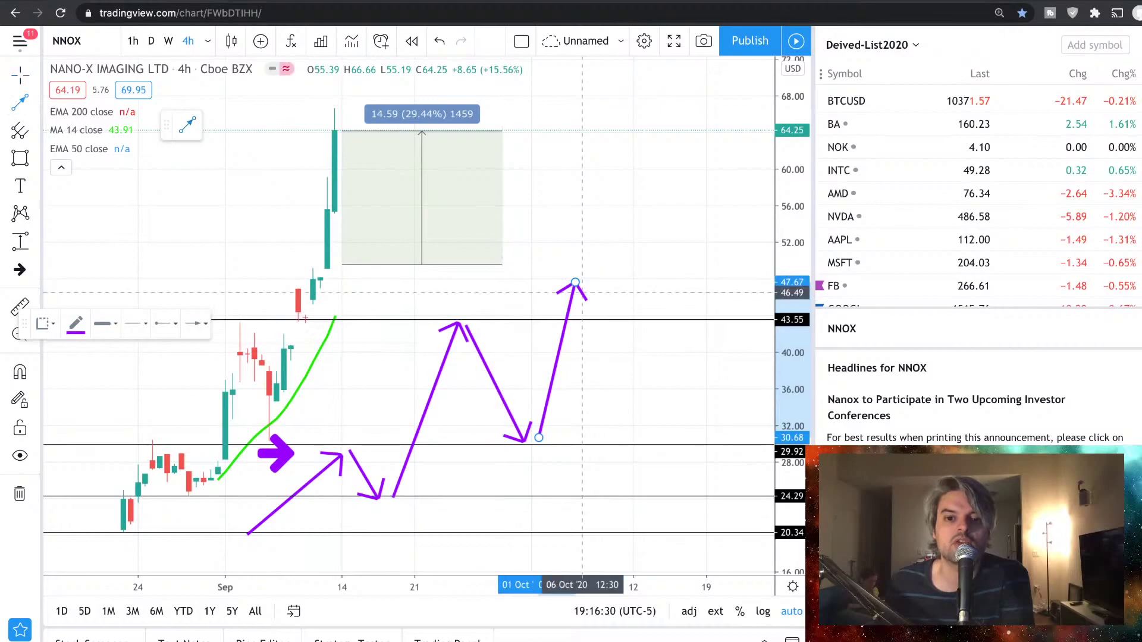
{"action": "left_click_drag", "start_coordinate": [582, 286], "coordinate": [604, 318]}
{"action": "double_click", "coordinate": [597, 314]}
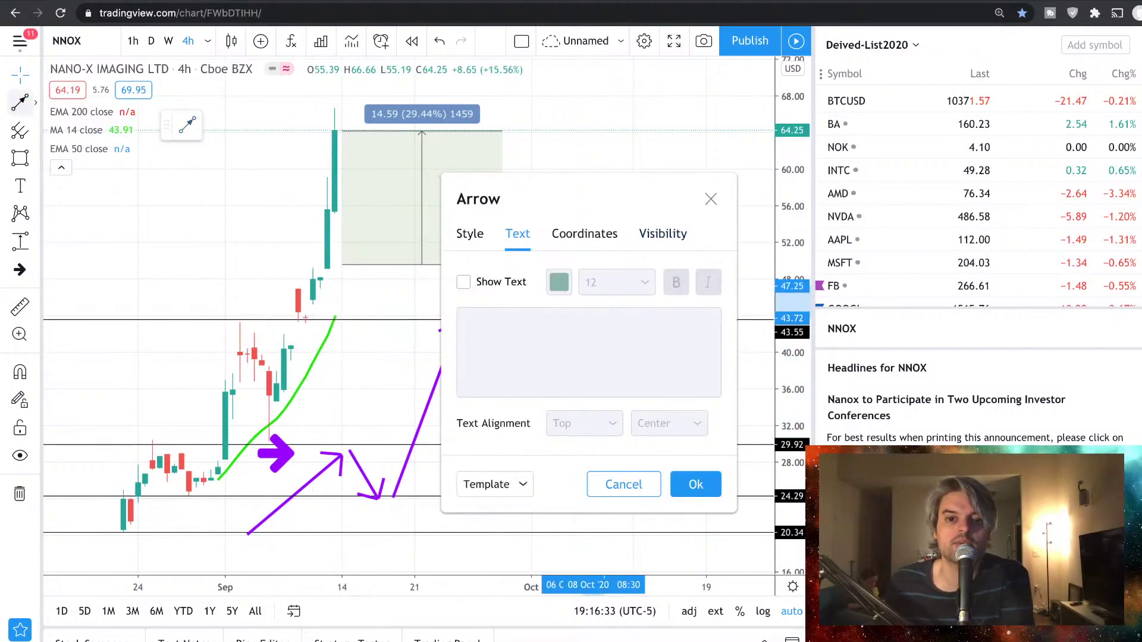
{"action": "key", "text": "Escape"}
{"action": "left_click_drag", "start_coordinate": [611, 319], "coordinate": [670, 173]}
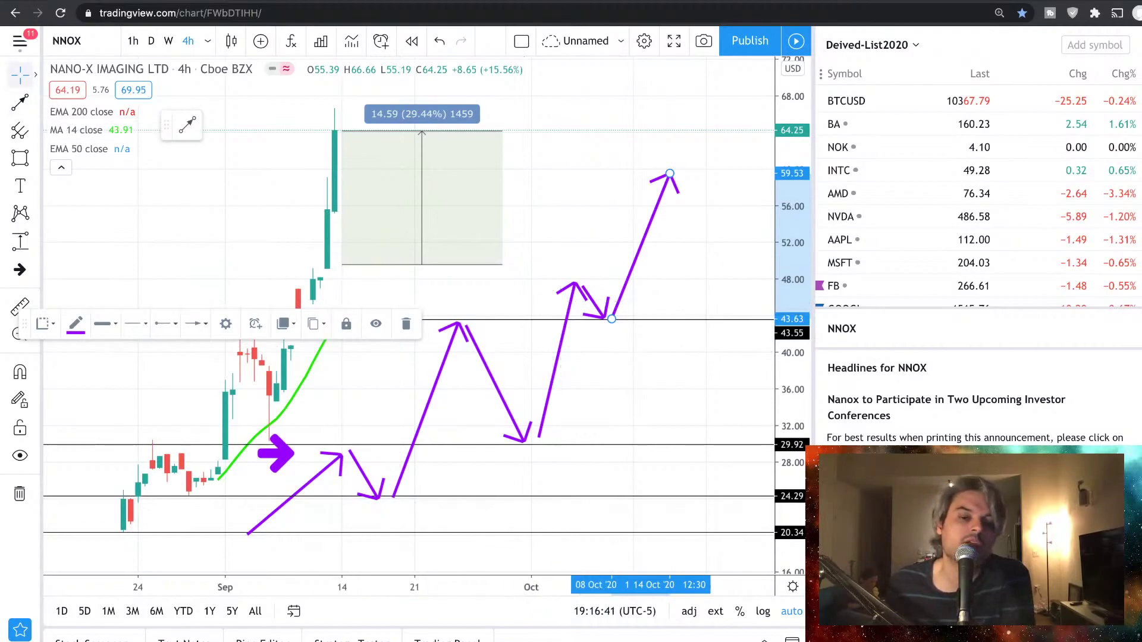
{"action": "left_click", "coordinate": [261, 244]}
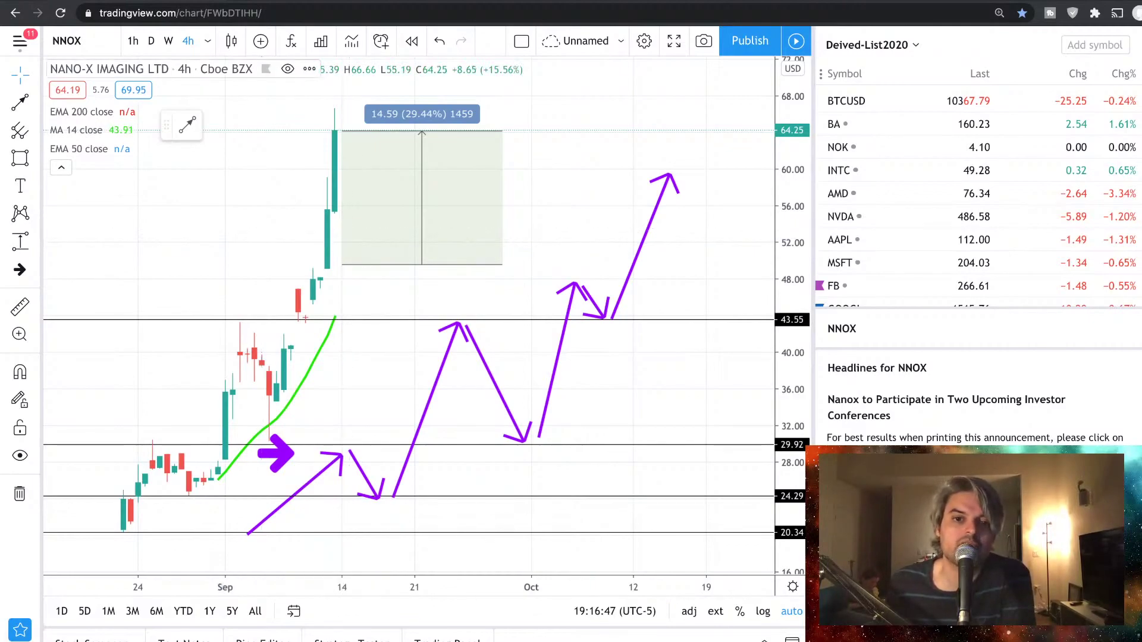
Step: Set the chart interval to daily and review the candles together with the projected arrow path
{"action": "left_click", "coordinate": [151, 40]}
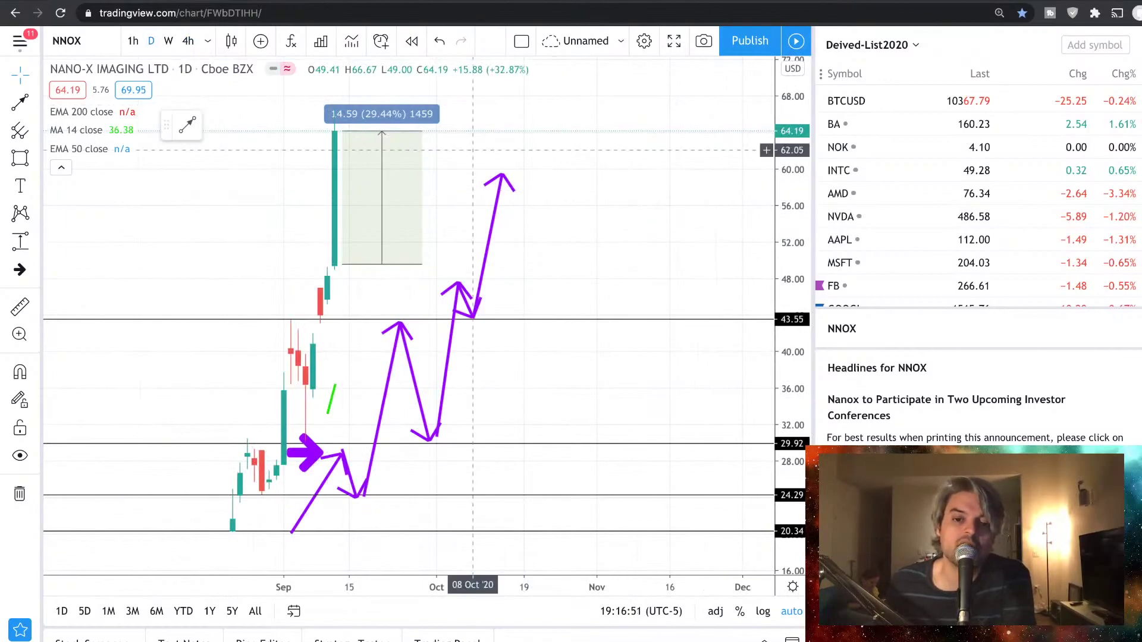
{"action": "left_click_drag", "start_coordinate": [494, 149], "coordinate": [596, 147]}
{"action": "scroll", "coordinate": [550, 157], "scroll_direction": "up", "scroll_amount": 3}
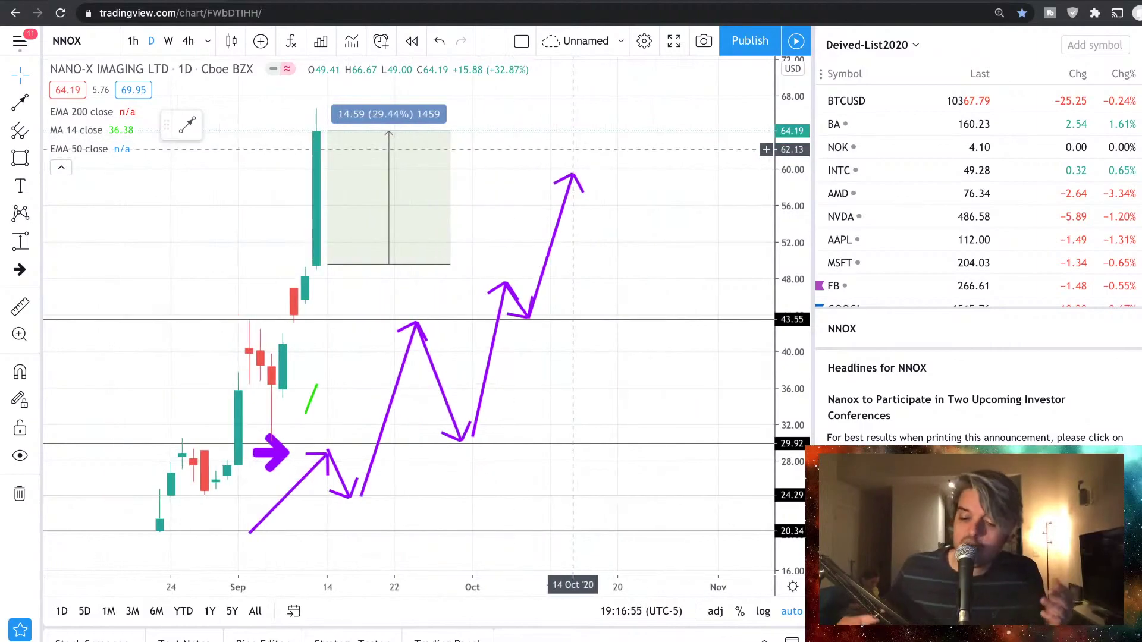
{"action": "left_click_drag", "start_coordinate": [521, 150], "coordinate": [574, 149]}
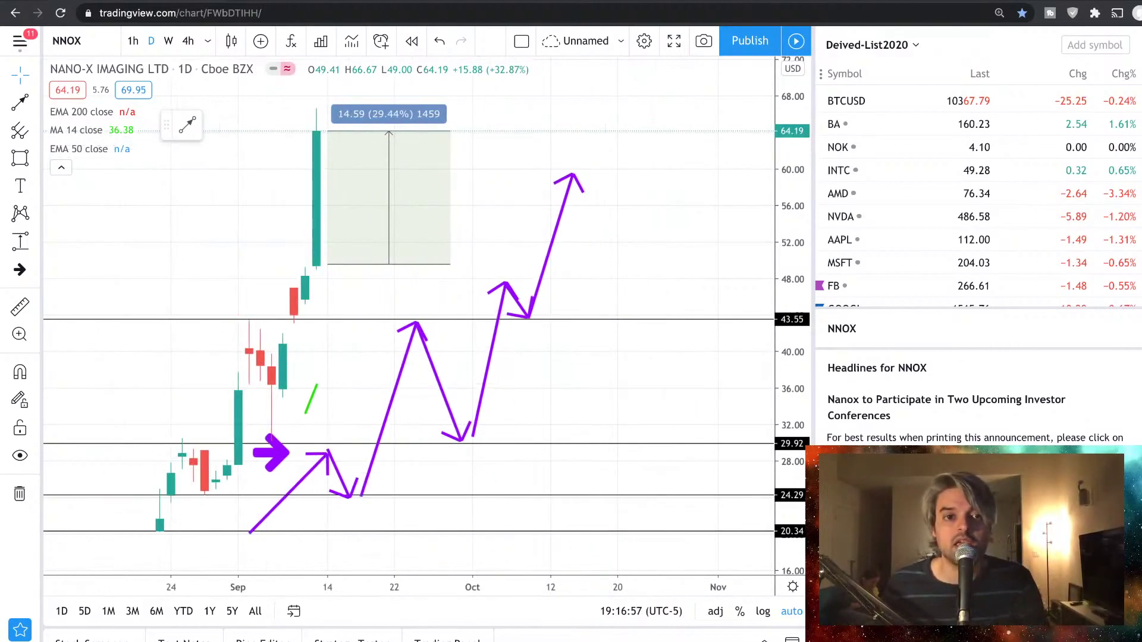